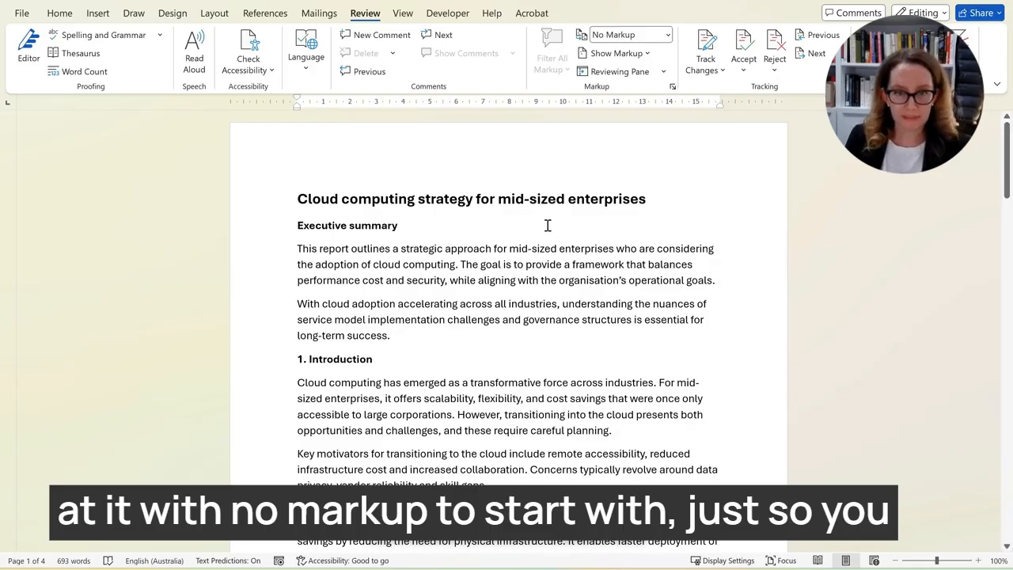
- Set the review display to All Markup for the cloud computing strategy report
scroll(547, 225, down, 5)
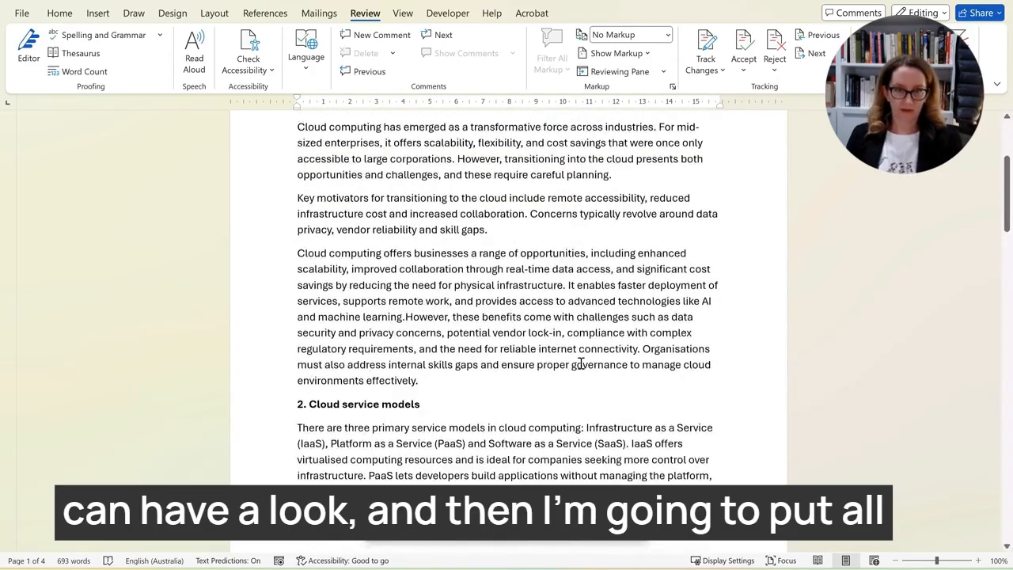
scroll(581, 363, up, 5)
click(613, 35)
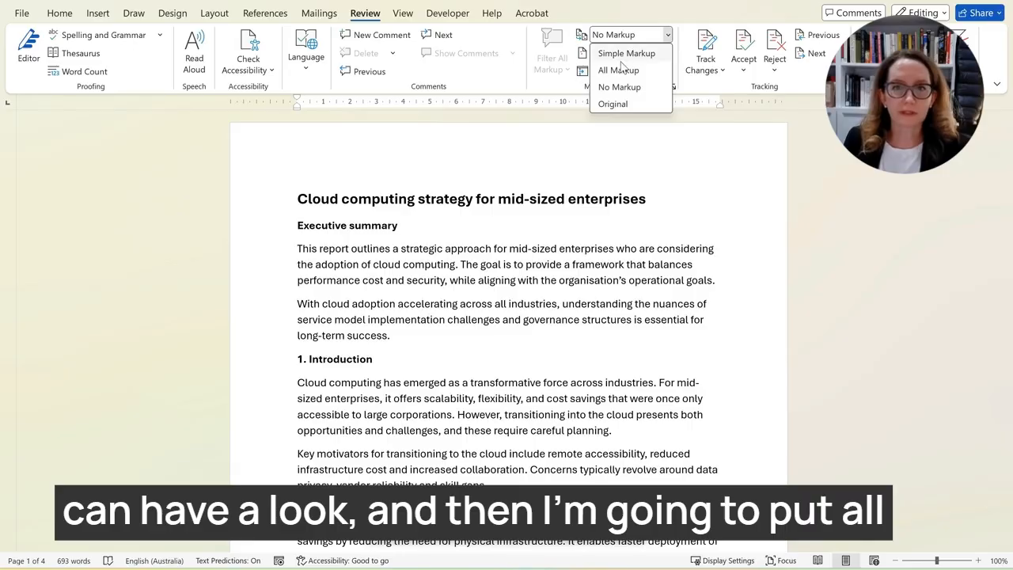
click(619, 70)
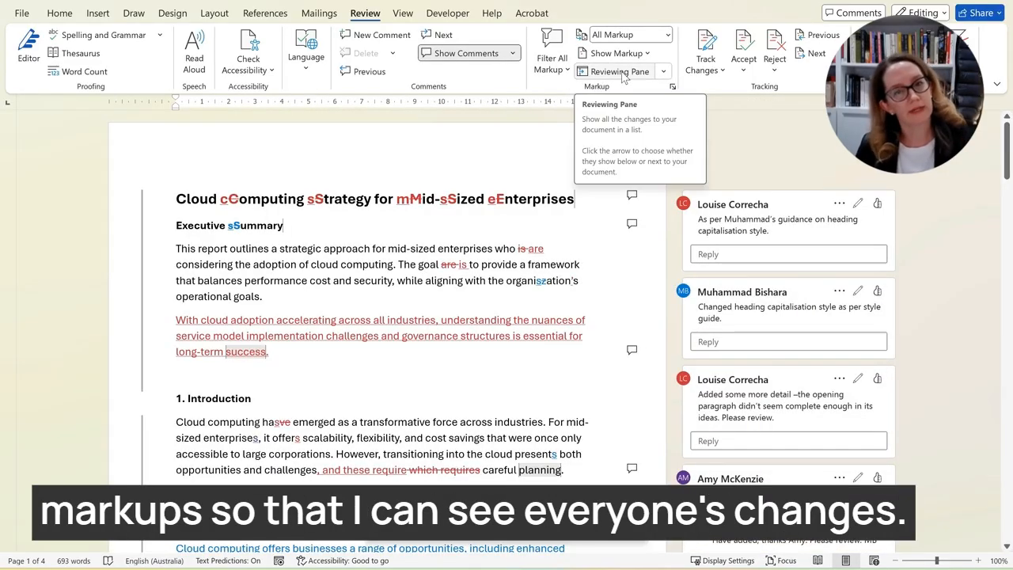
- Look through the tracked changes and comments by the different reviewers, from the title down to the Security and compliance section
scroll(376, 216, down, 1)
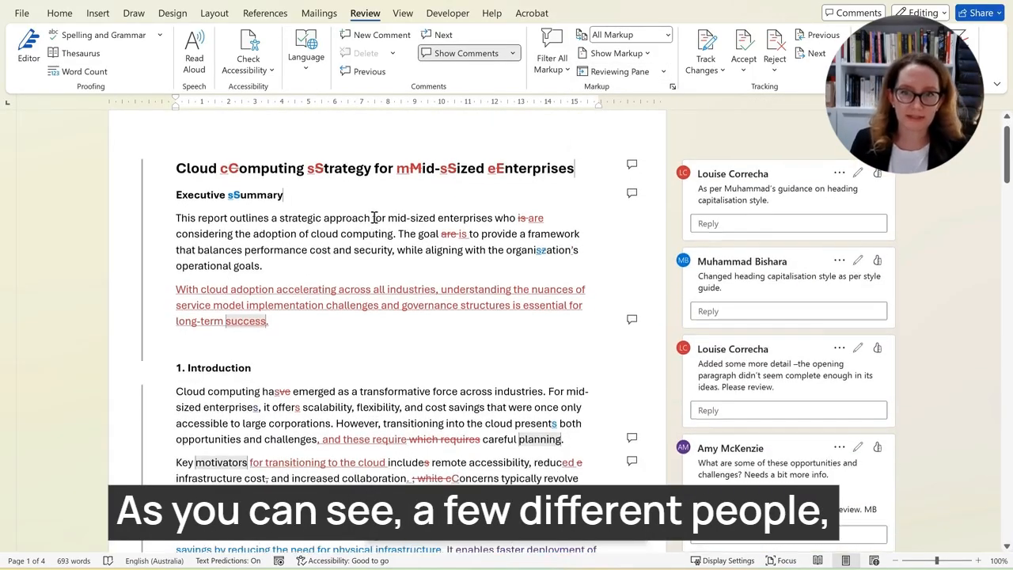
scroll(605, 266, down, 2)
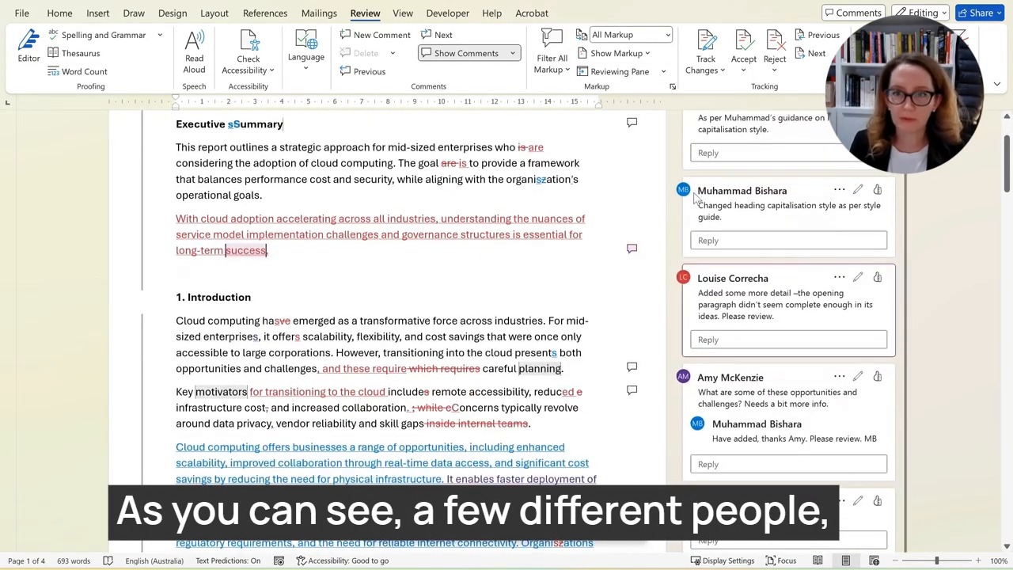
scroll(717, 279, down, 7)
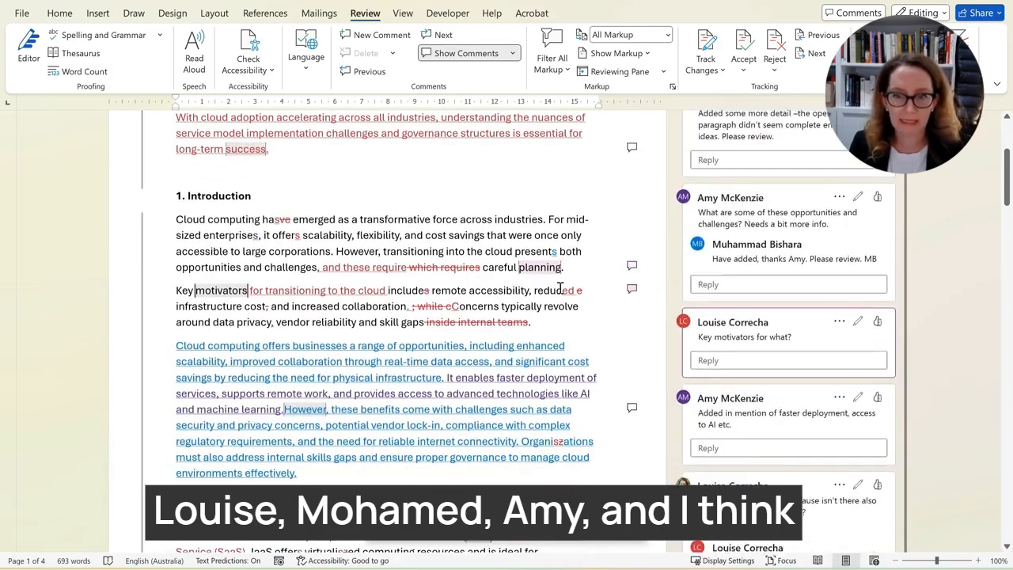
scroll(506, 313, down, 3)
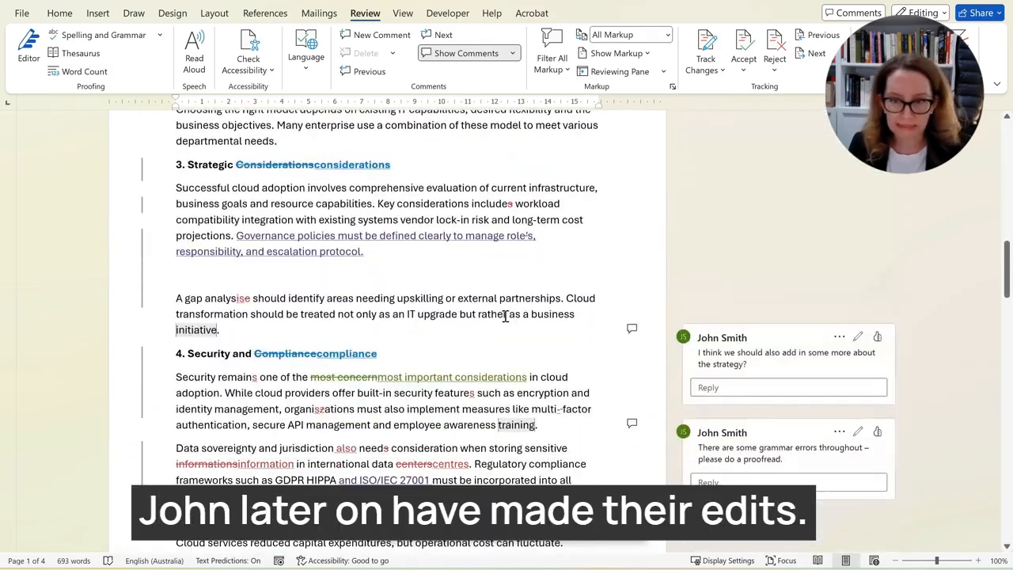
scroll(358, 349, up, 2)
scroll(359, 350, up, 8)
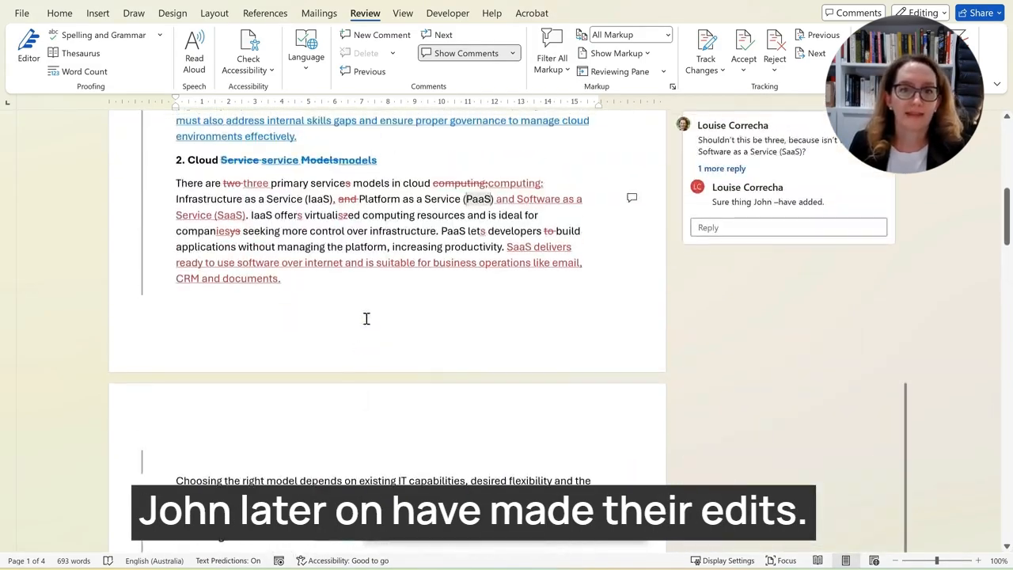
scroll(420, 207, up, 6)
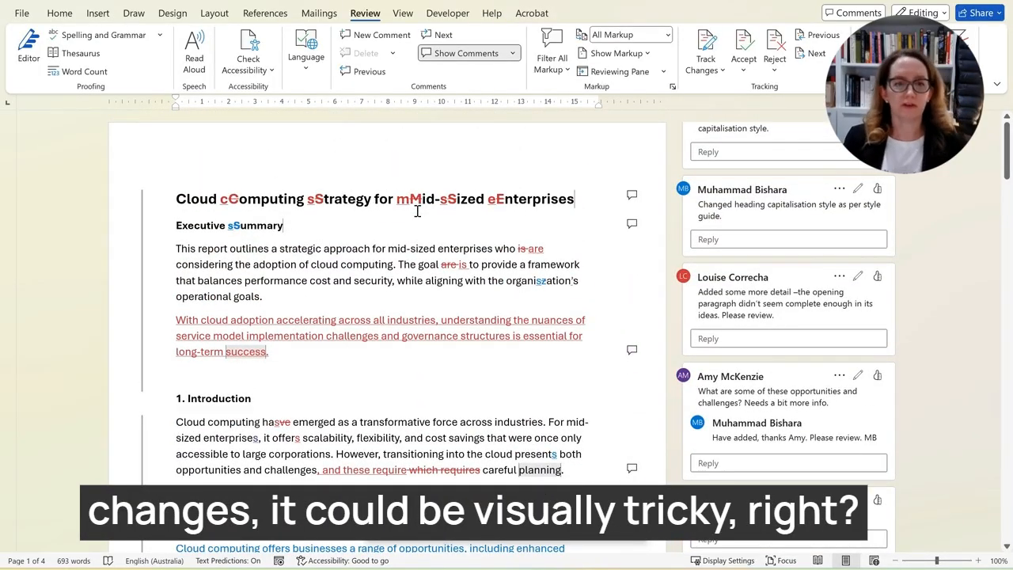
- Turn on Track Changes and set the review display to No Markup
click(706, 56)
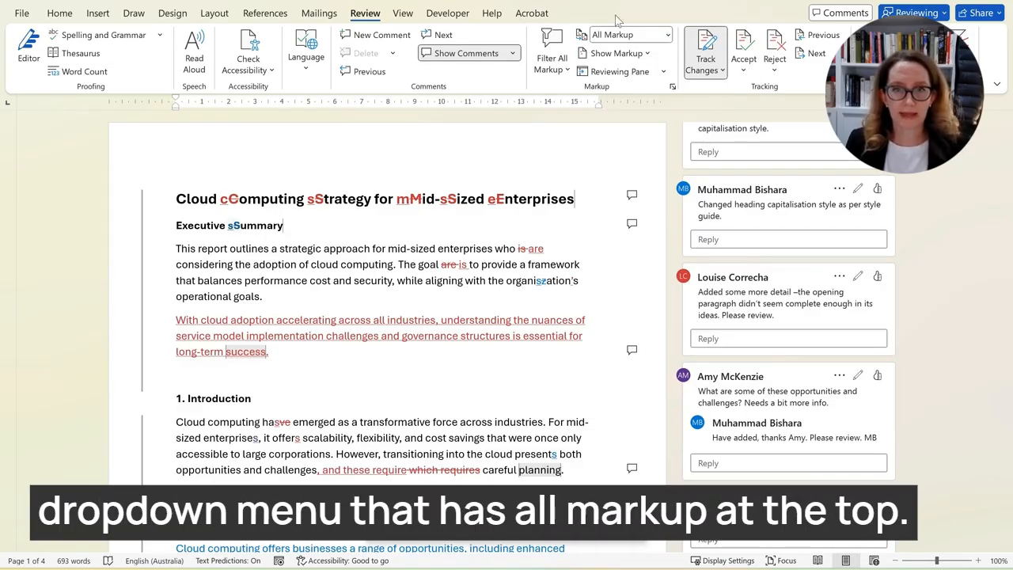
click(669, 35)
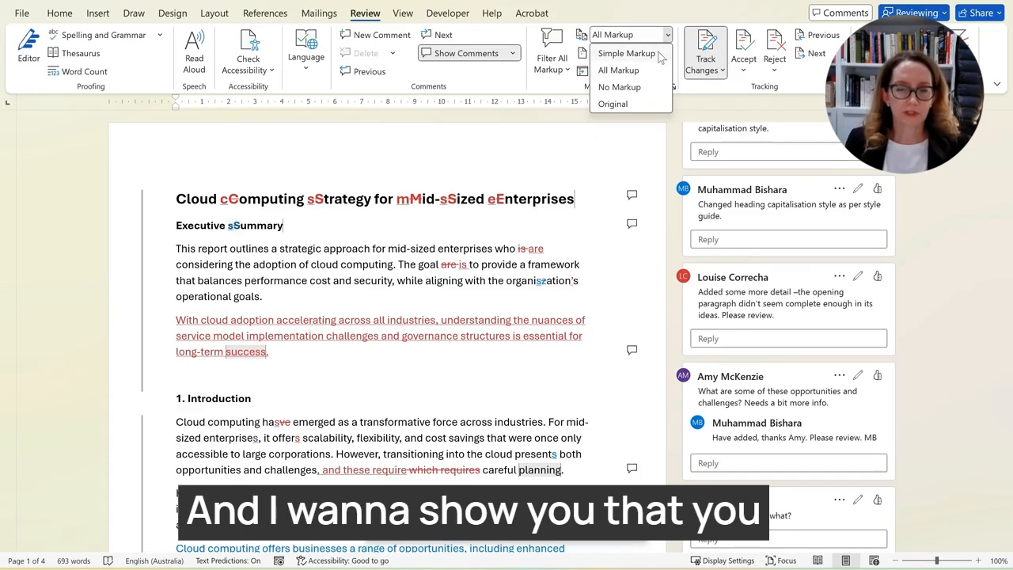
click(637, 87)
scroll(479, 338, down, 6)
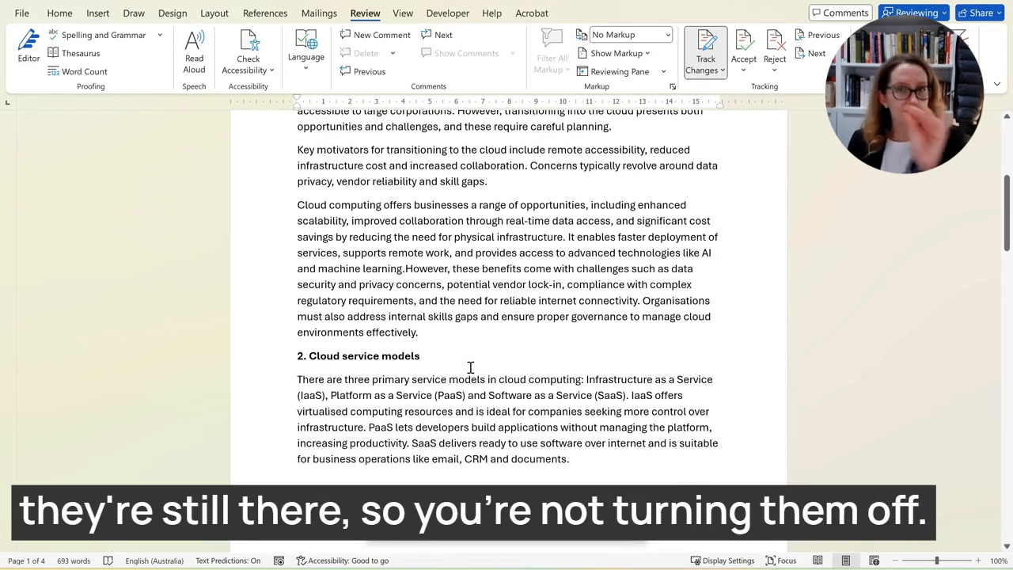
scroll(561, 221, up, 6)
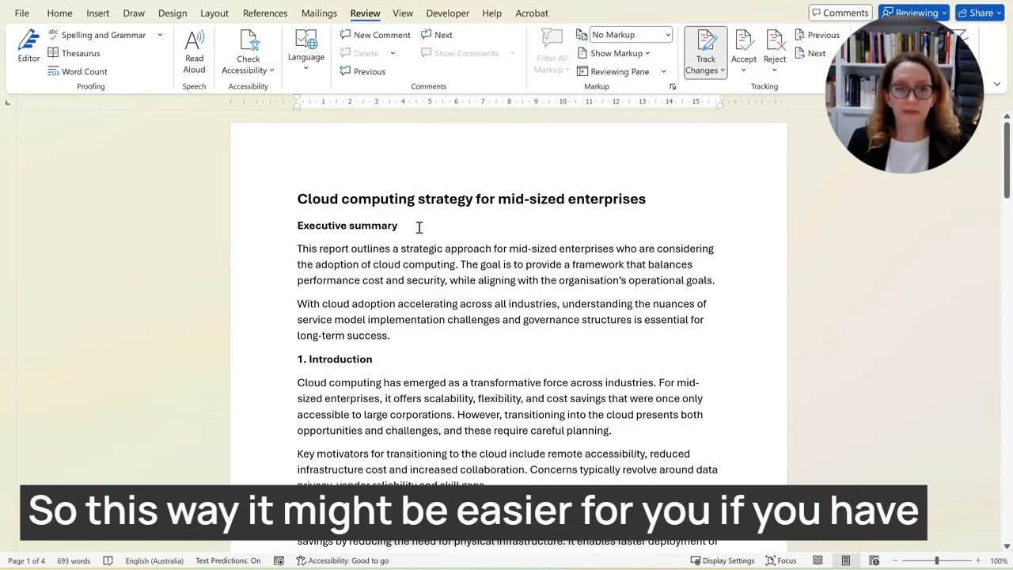
- Add a new paragraph reading "ABC is not successful." after the executive summary's last paragraph
click(418, 332)
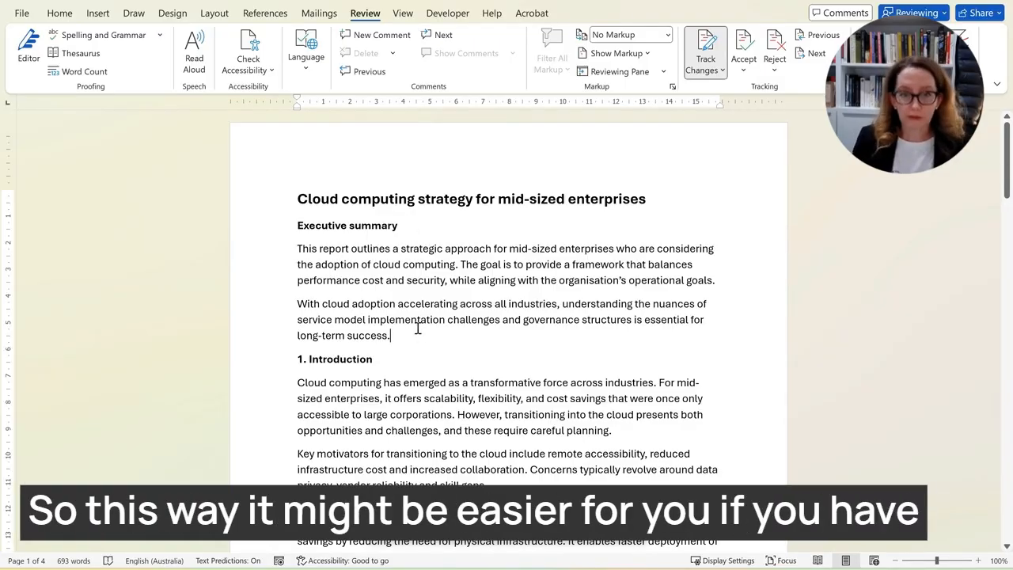
key(Return)
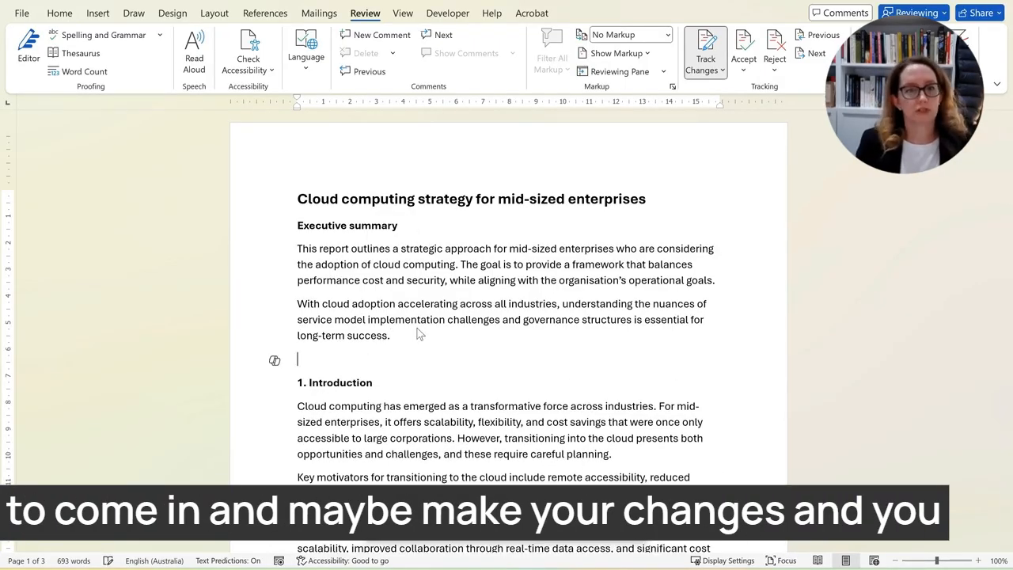
text(ABC )
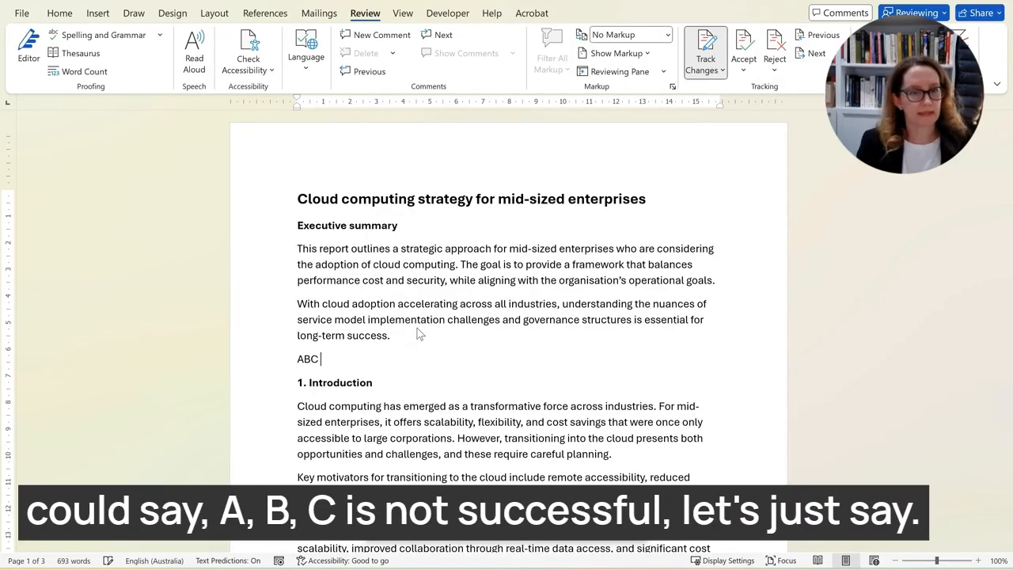
text(is not successf)
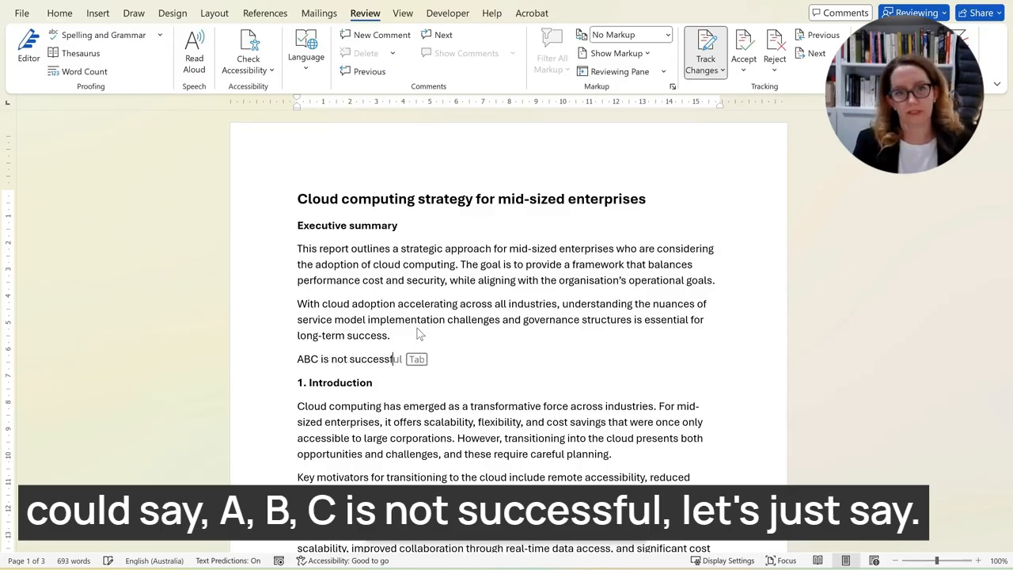
key(Tab)
text(.)
- Display all markup to check how the added ABC paragraph is tracked
click(616, 37)
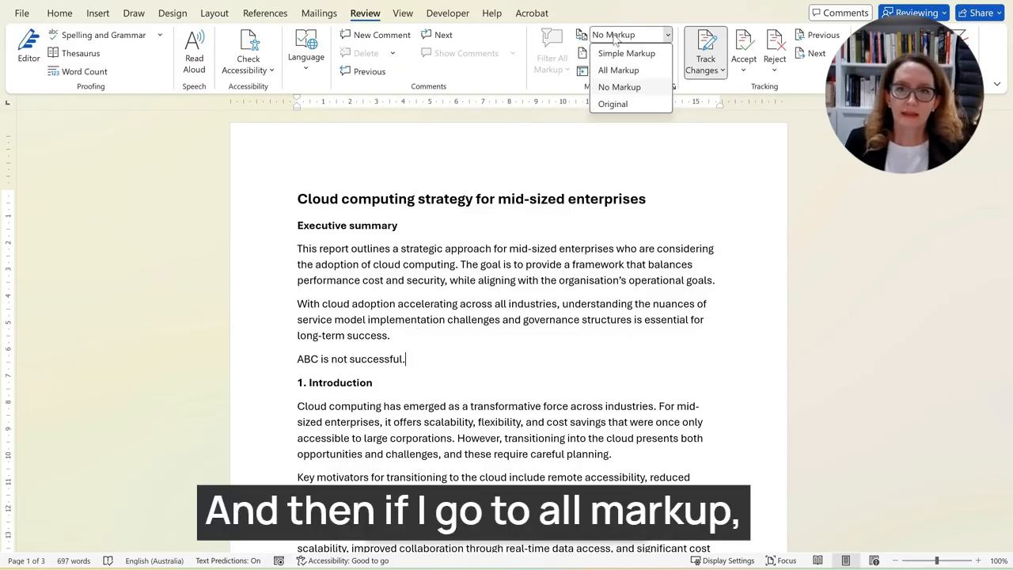
click(638, 70)
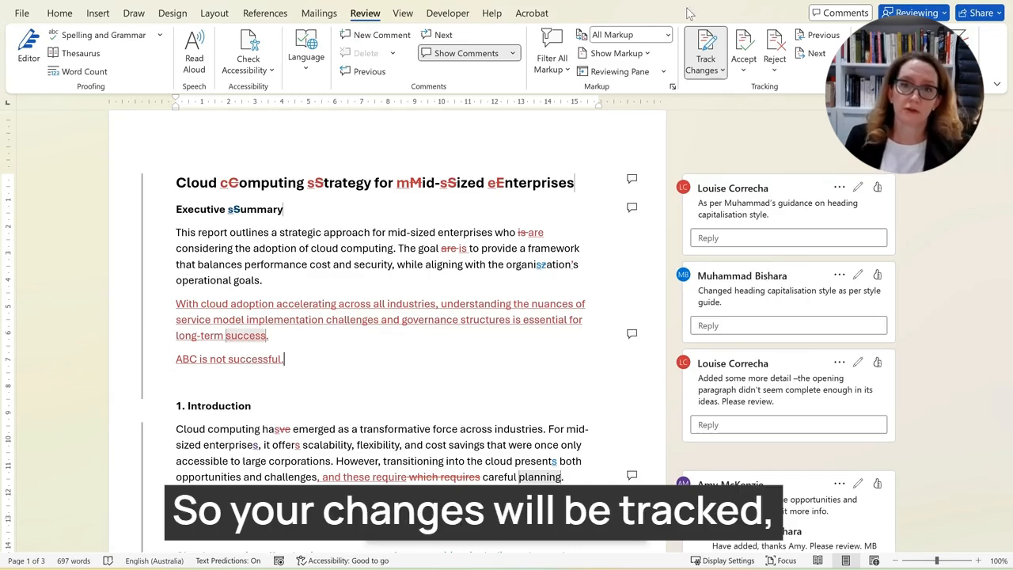
- Return the review display to No Markup and delete the "ABC is not successful." paragraph
click(650, 36)
click(619, 87)
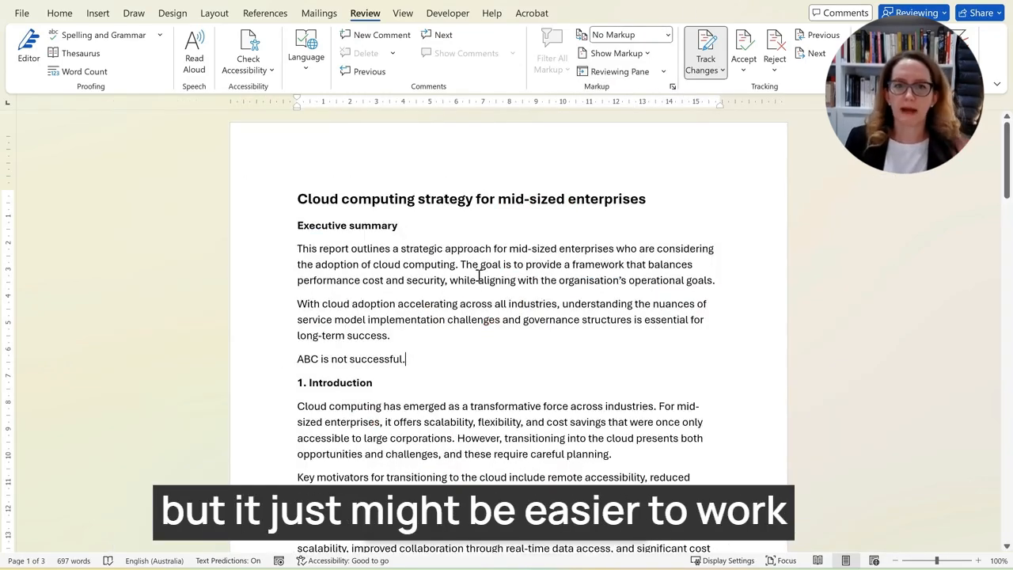
click(272, 357)
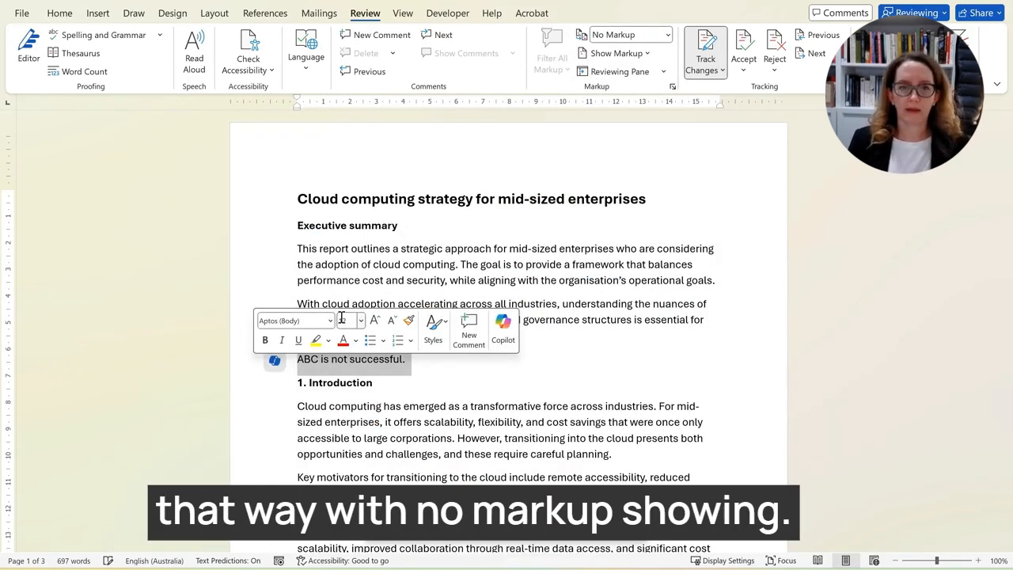
key(Delete)
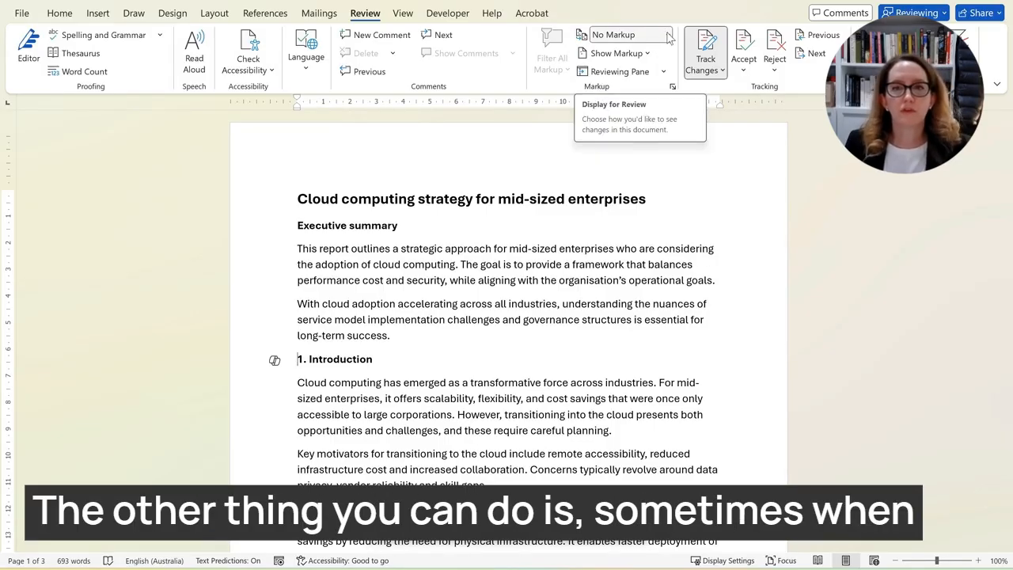
- View the Original version of the document, and return the review display to No Markup
click(669, 36)
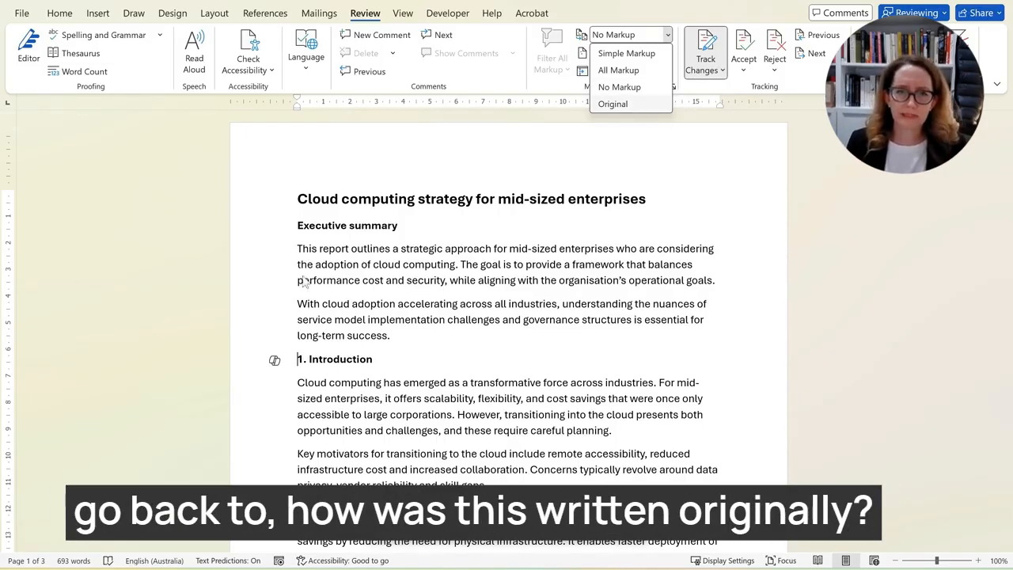
click(614, 104)
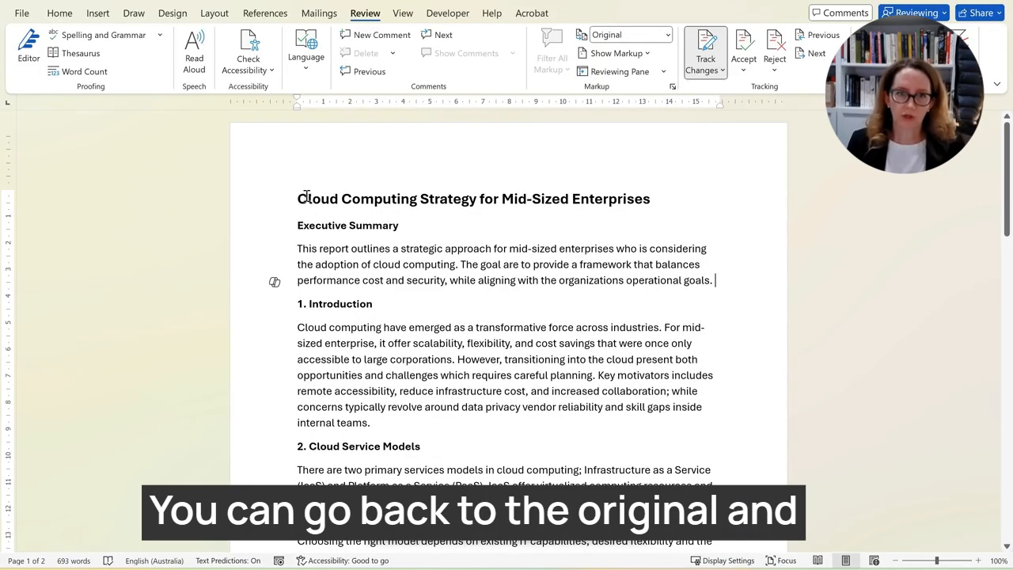
scroll(375, 360, down, 1)
scroll(376, 380, up, 1)
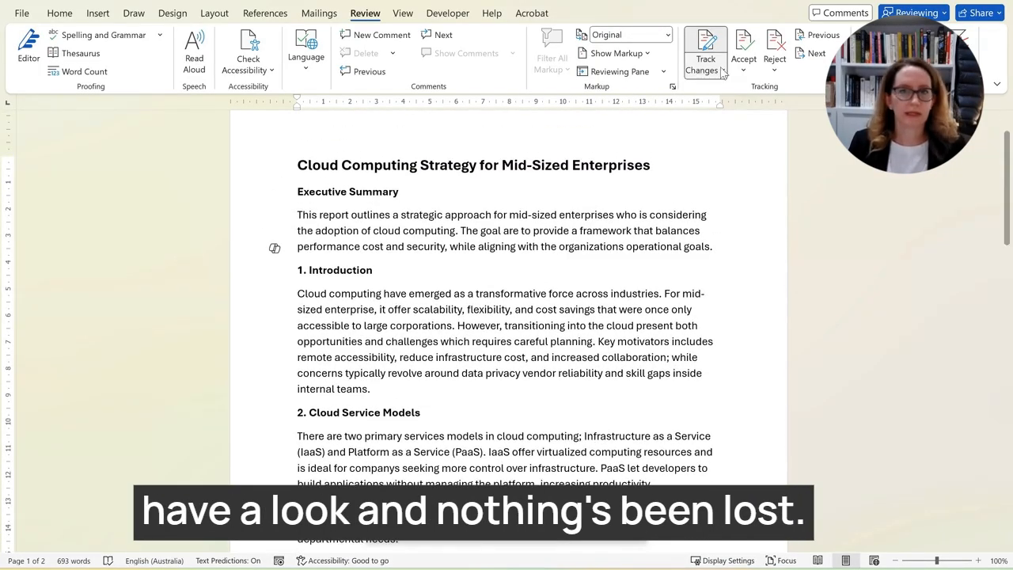
click(668, 35)
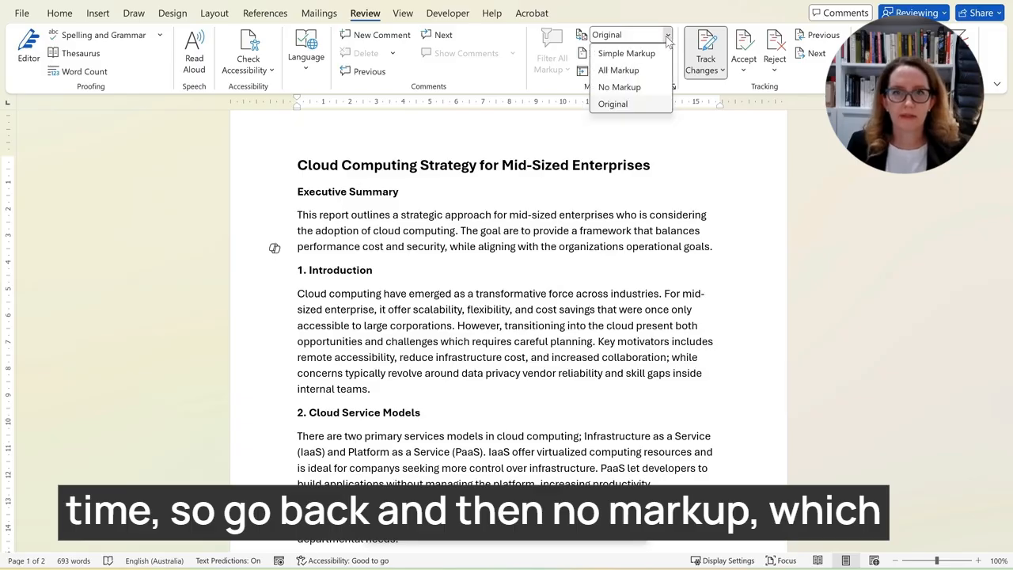
click(630, 86)
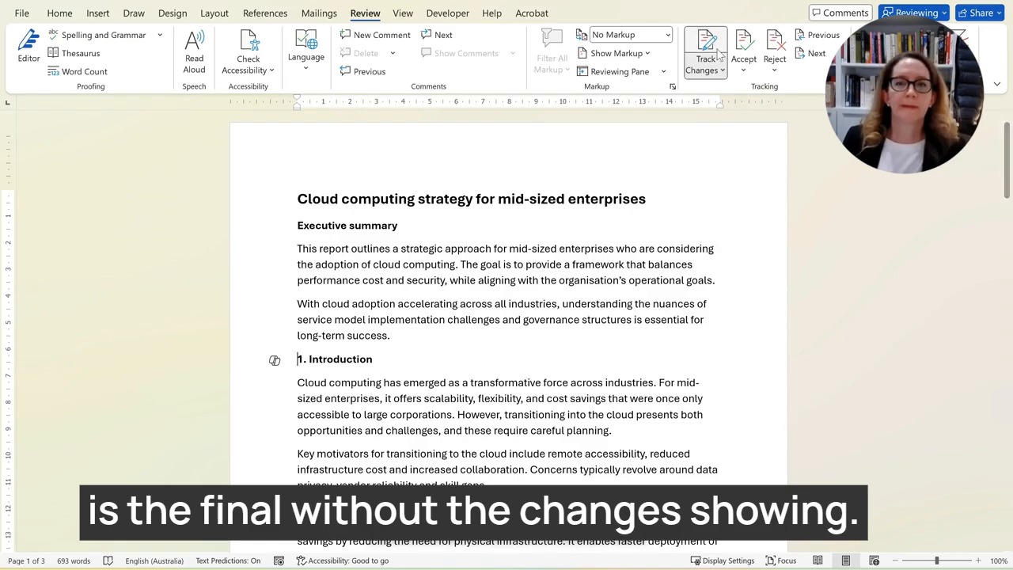
- Switch the review display to All Markup
click(617, 53)
click(668, 35)
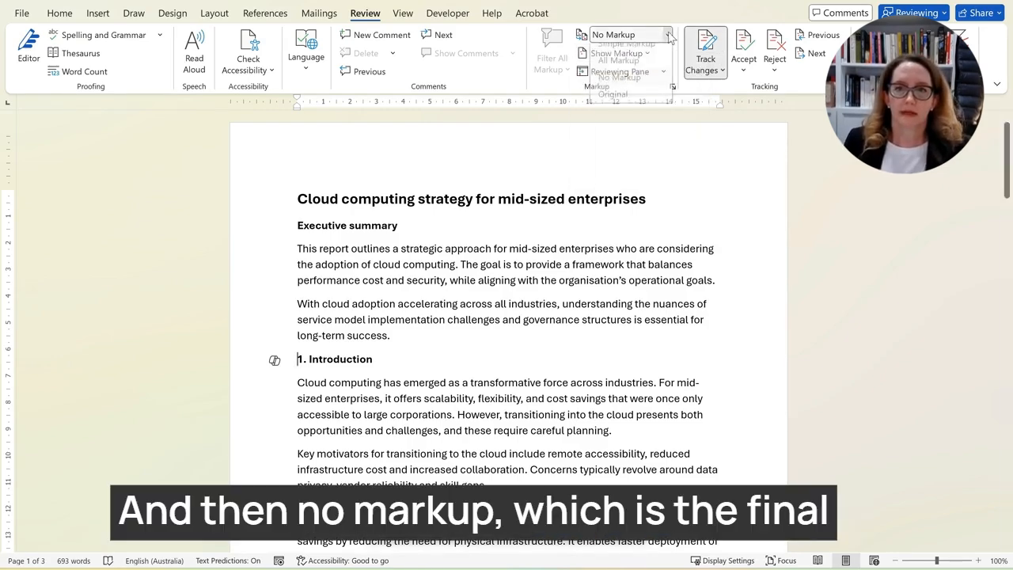
click(618, 60)
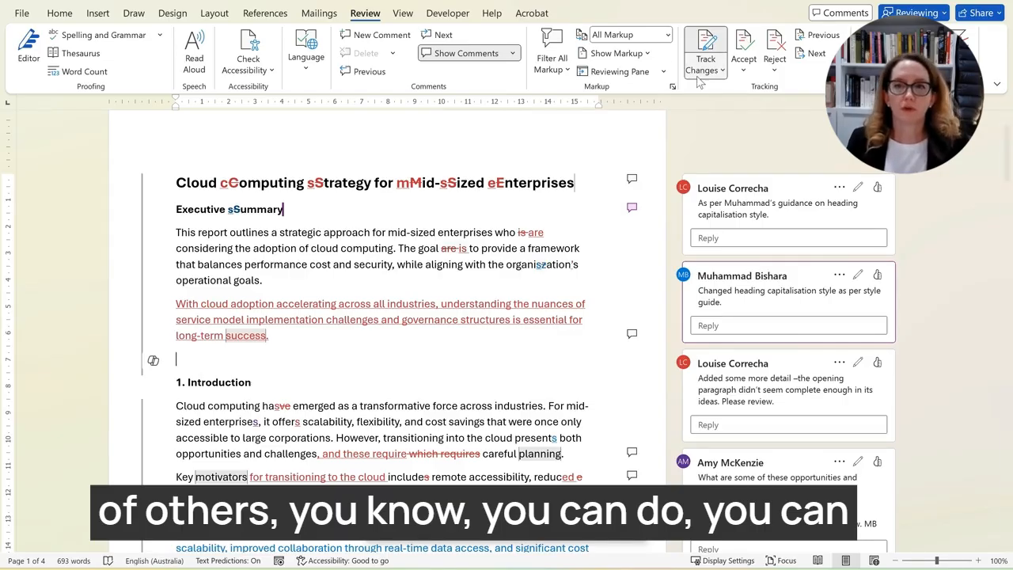
click(746, 70)
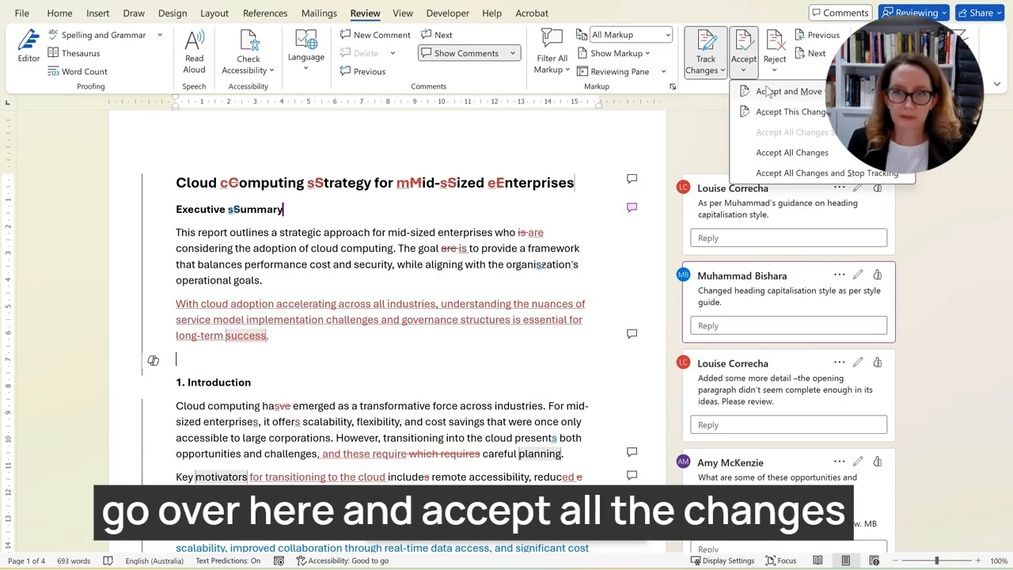
click(530, 223)
click(507, 360)
scroll(506, 356, down, 4)
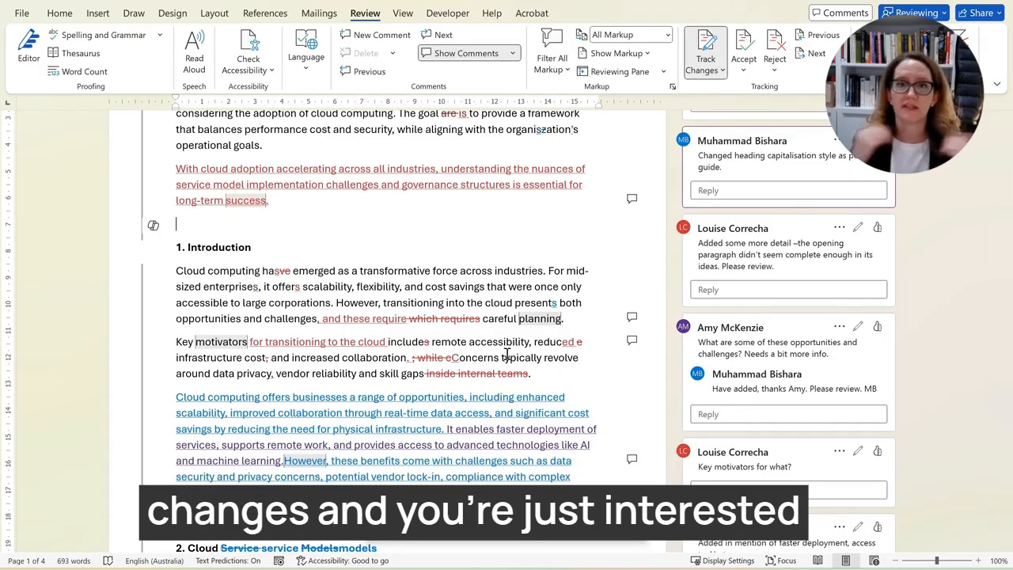
scroll(507, 356, up, 5)
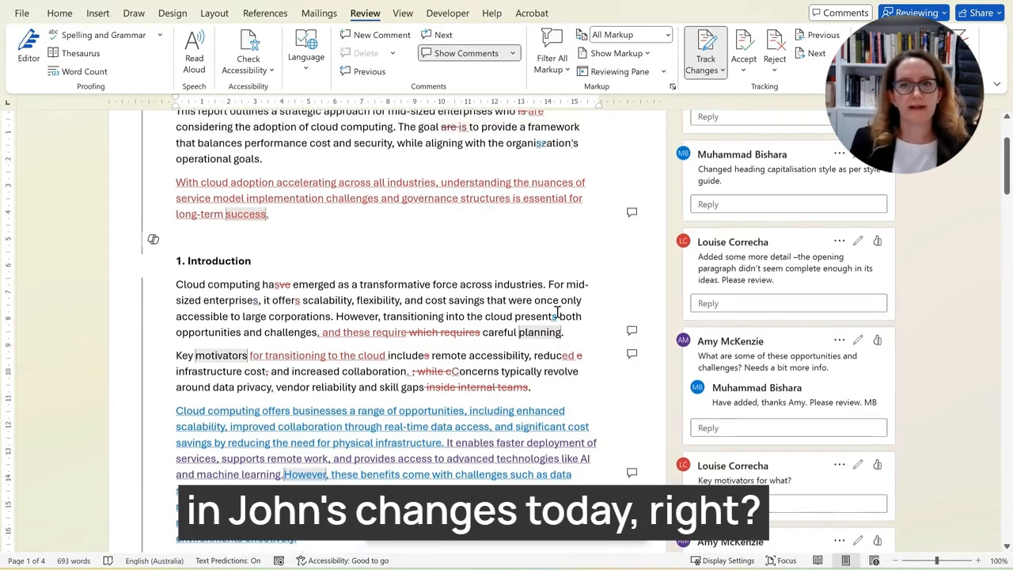
- Hide the markup of all reviewers by unselecting All Reviewers under the specific people shown
click(649, 55)
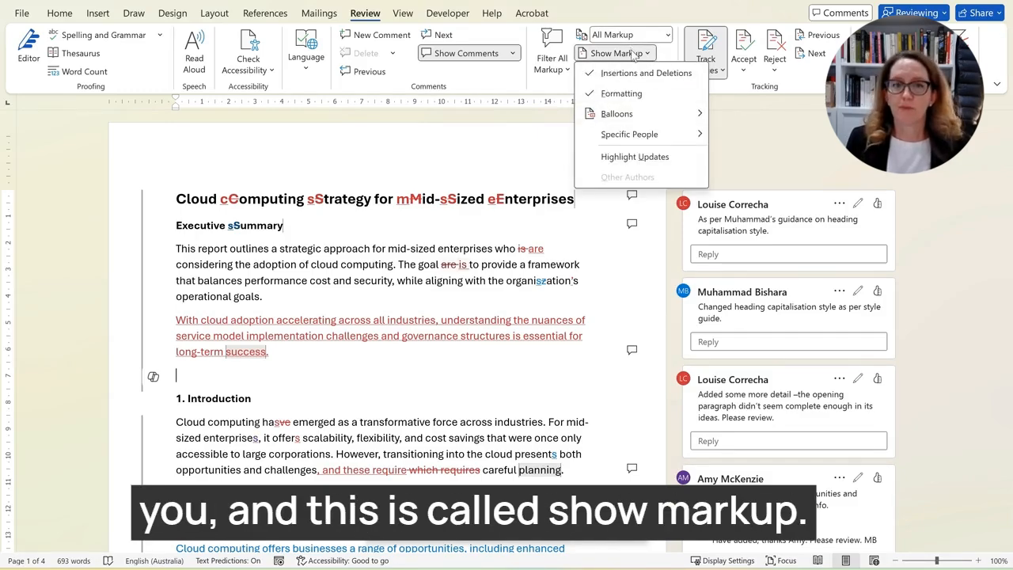
mouse_move(638, 139)
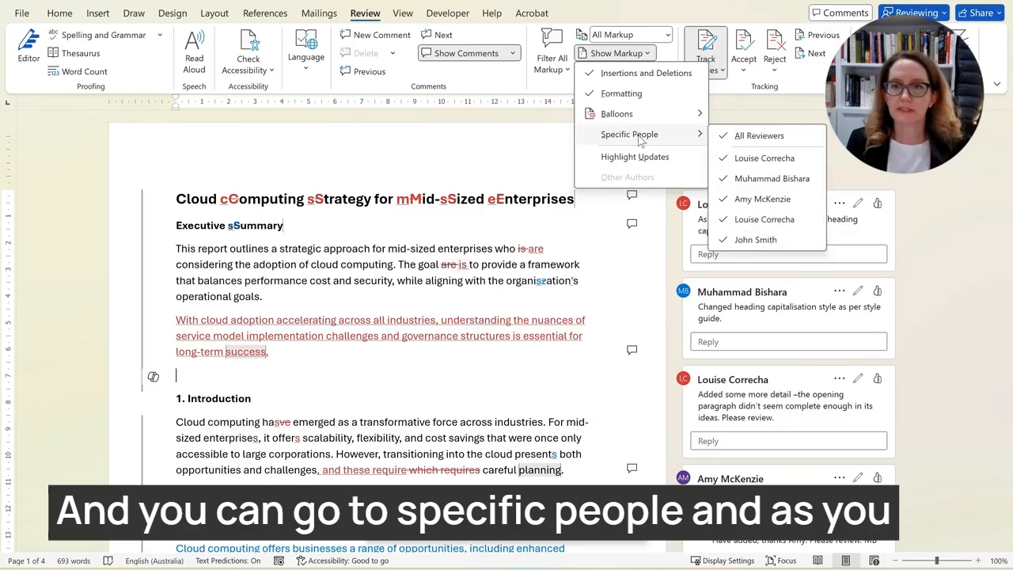
click(723, 140)
- Show only the markup of the last reviewer listed under the specific people
click(648, 57)
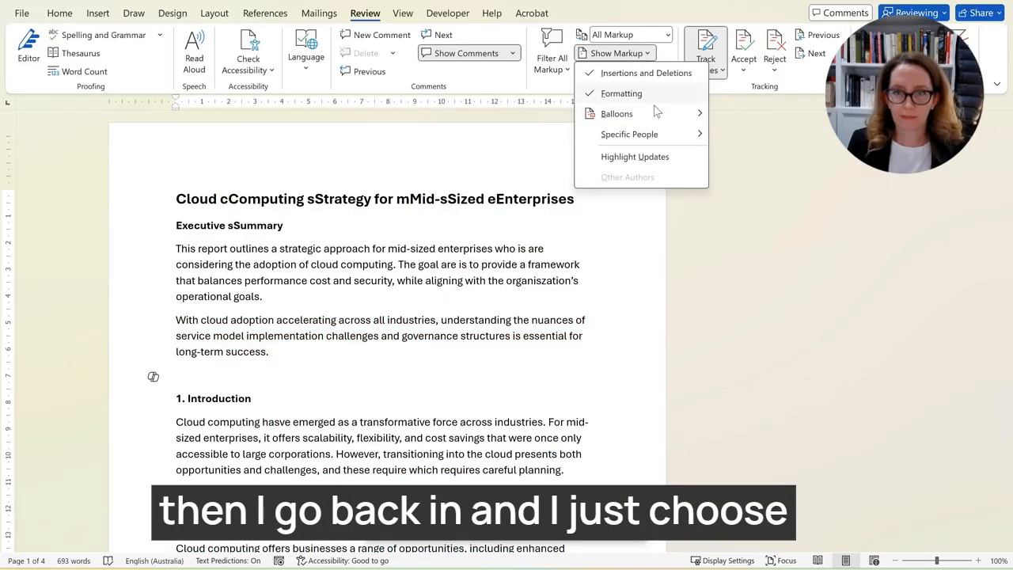
mouse_move(665, 134)
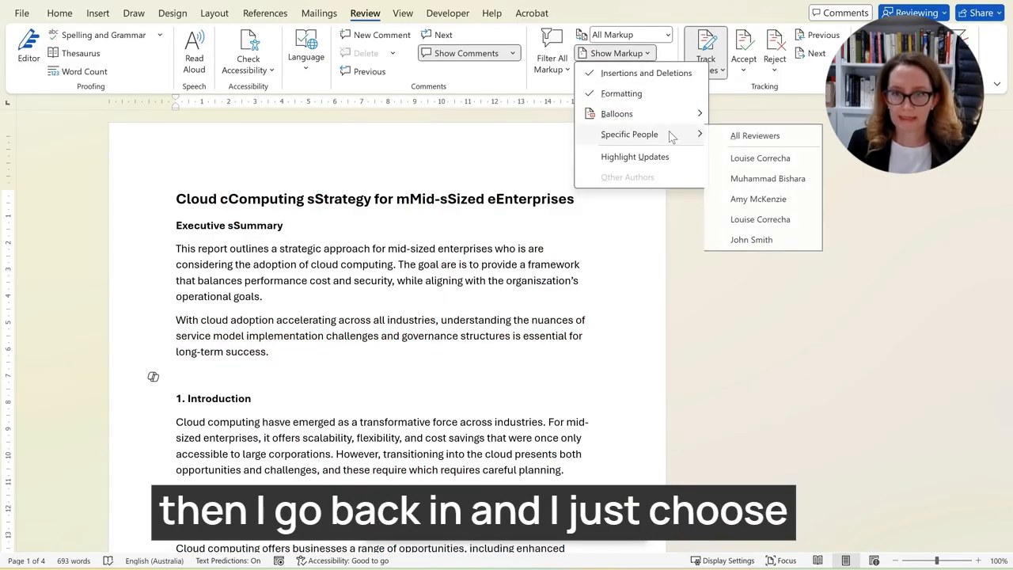
click(765, 240)
- Examine the last listed reviewer's tracked changes and comments throughout the report
scroll(601, 261, down, 15)
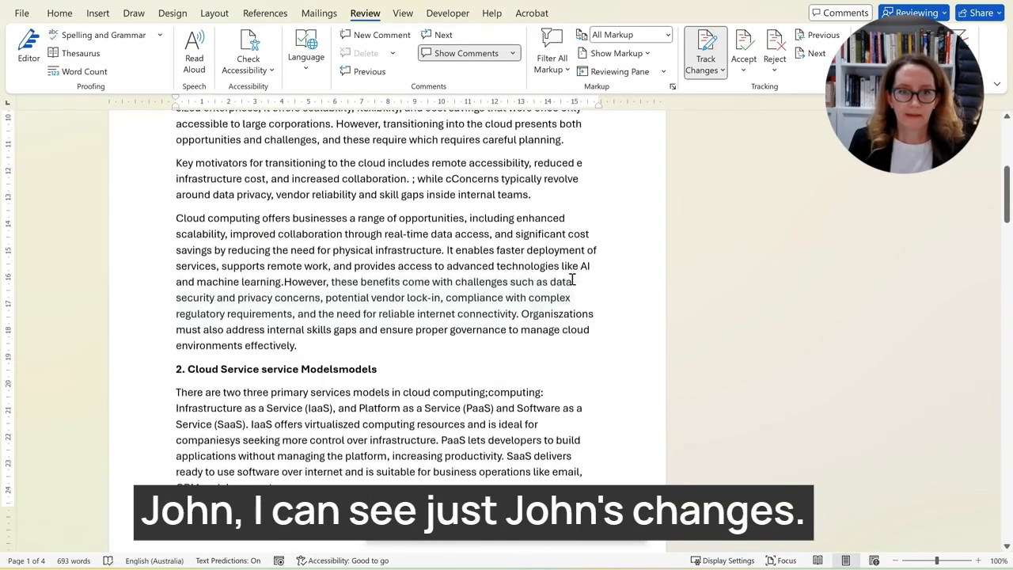
scroll(575, 282, down, 5)
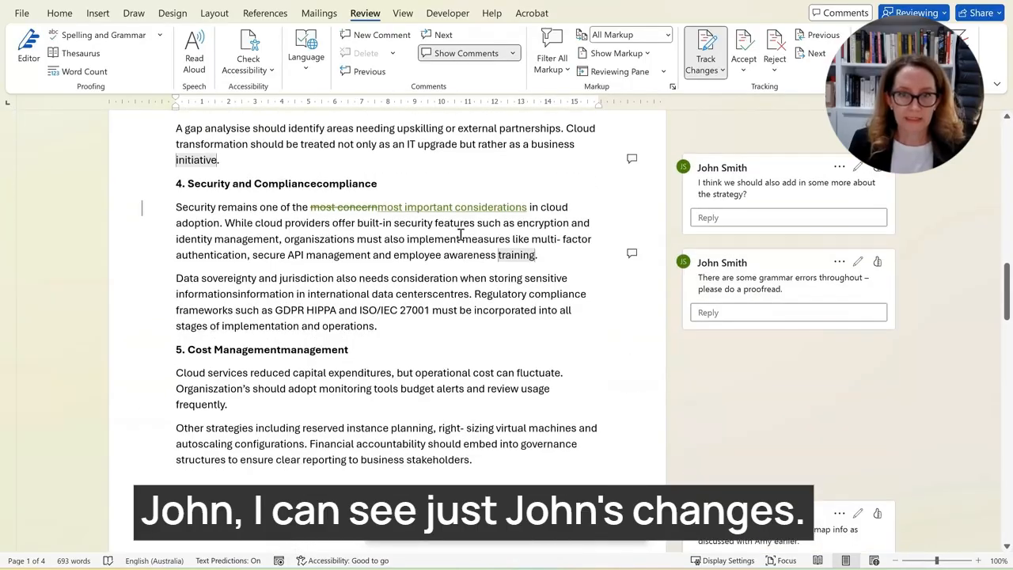
scroll(487, 206, down, 5)
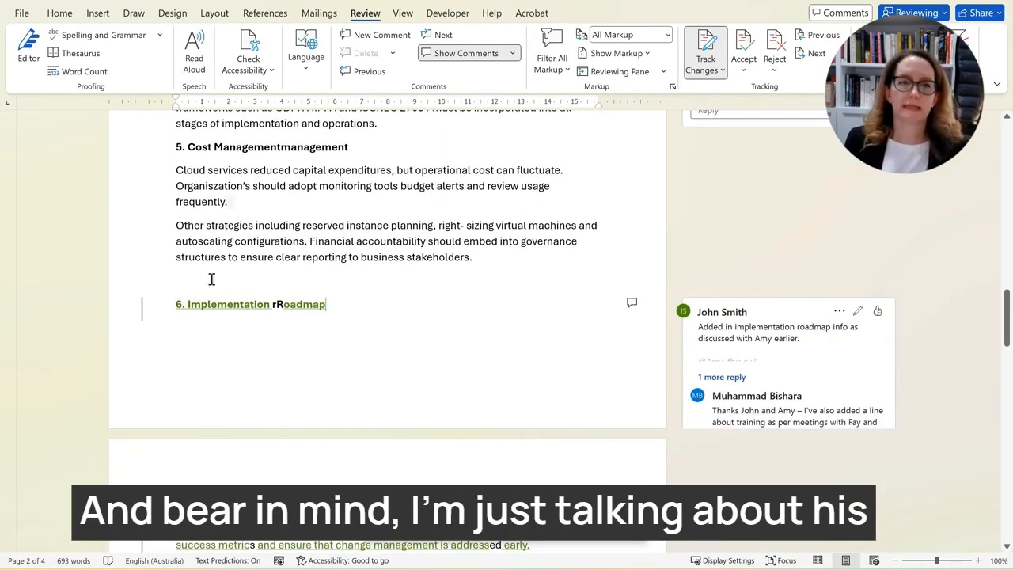
scroll(274, 281, down, 4)
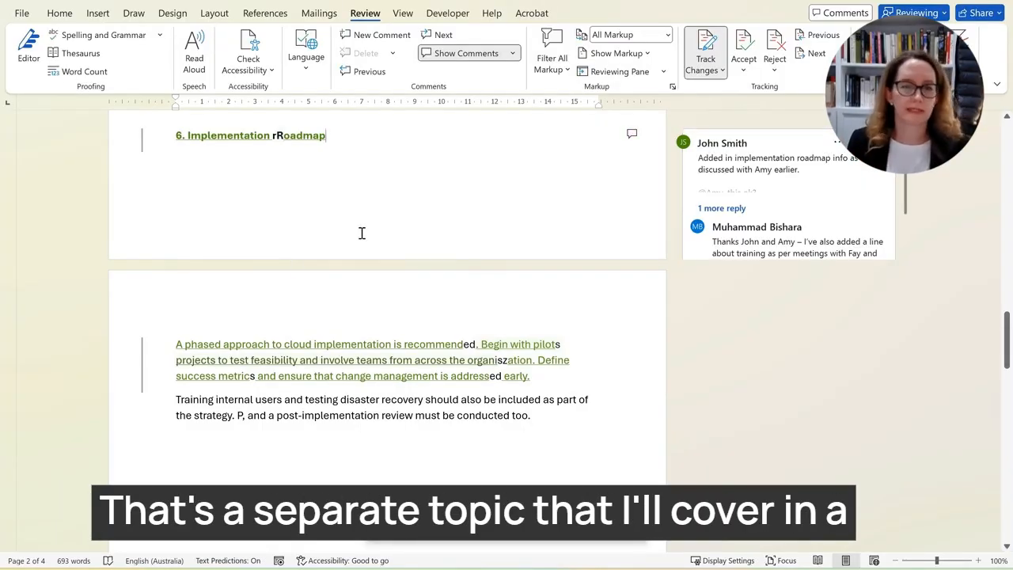
scroll(291, 351, down, 2)
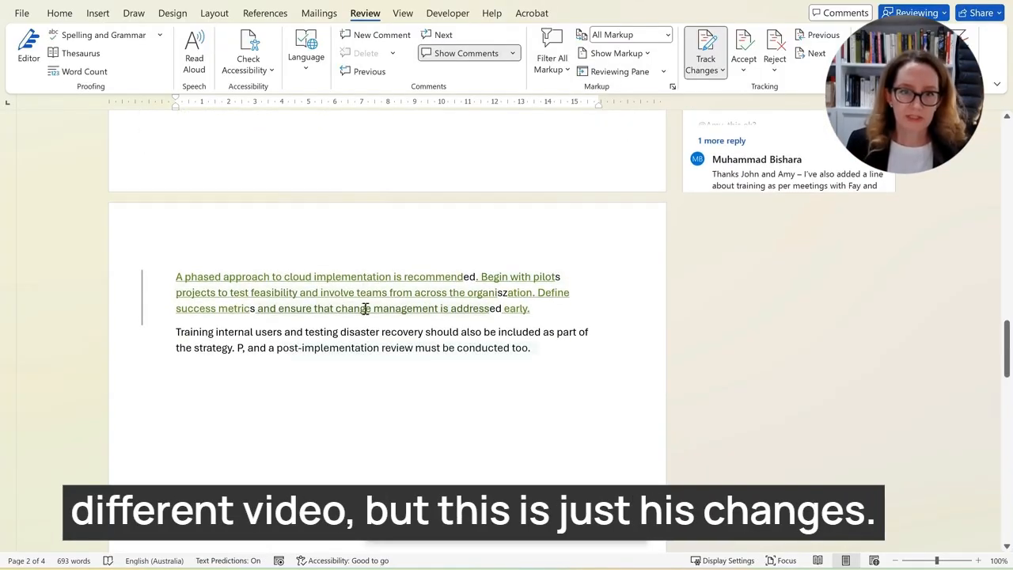
scroll(396, 313, up, 3)
scroll(424, 314, up, 20)
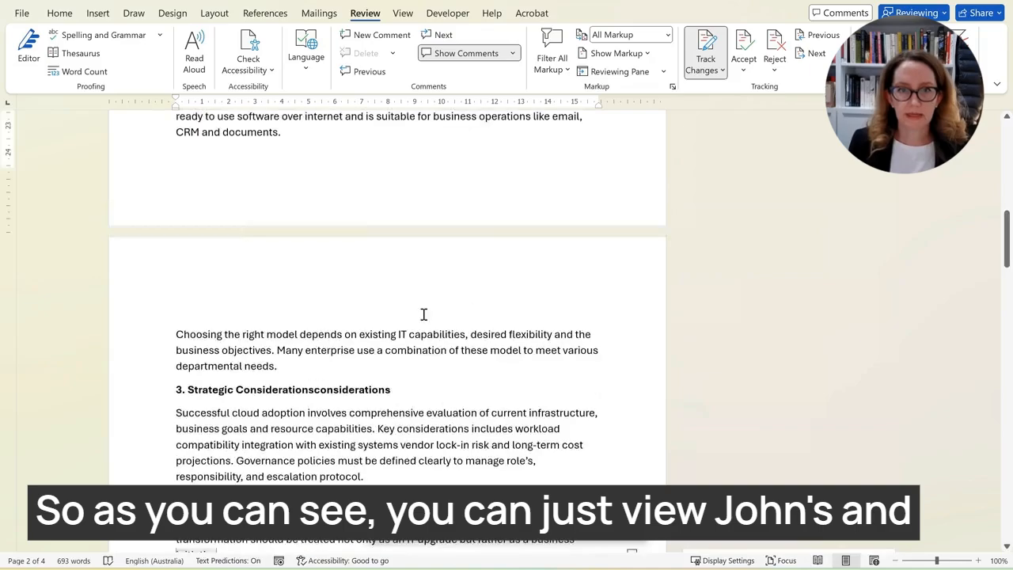
scroll(423, 315, up, 1)
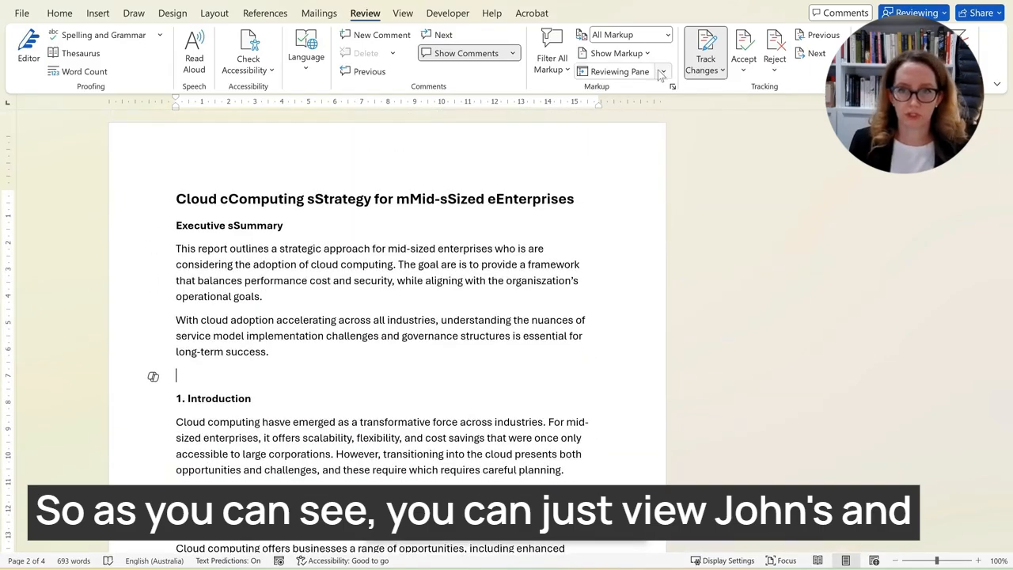
- Add the third listed reviewer's markup to the display and look through both reviewers' changes
click(617, 53)
mouse_move(669, 136)
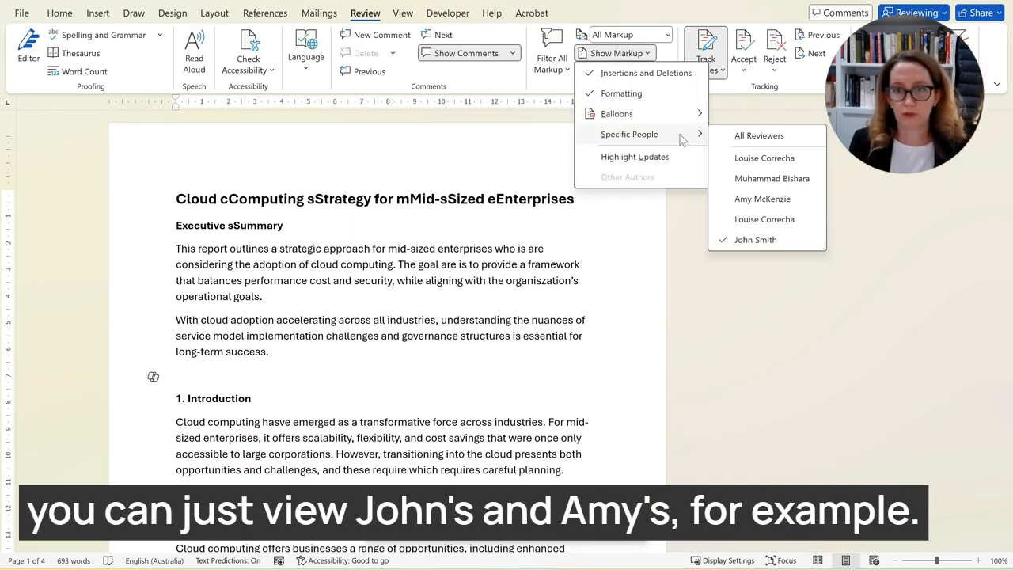
click(744, 198)
scroll(562, 264, down, 5)
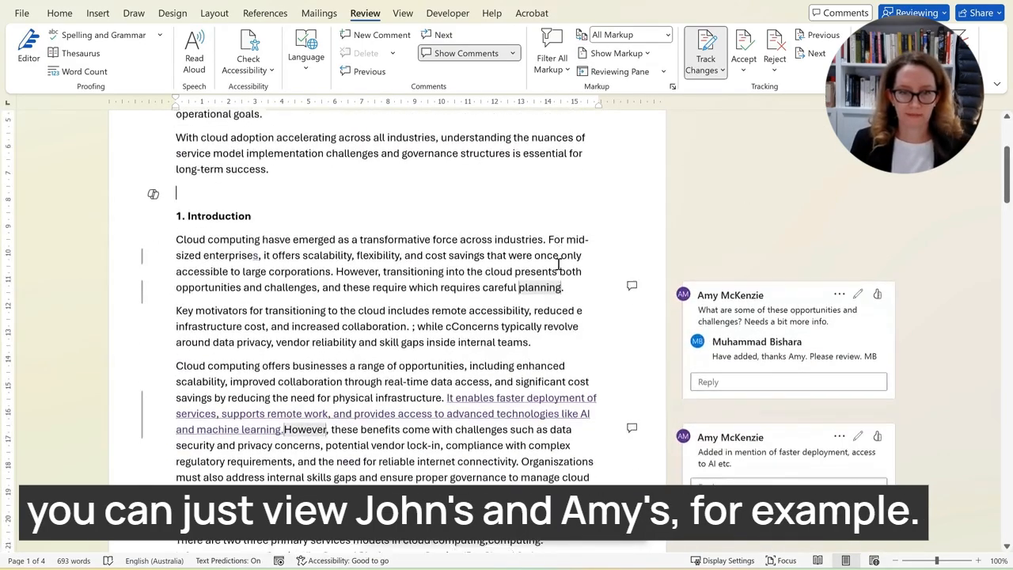
scroll(561, 277, down, 11)
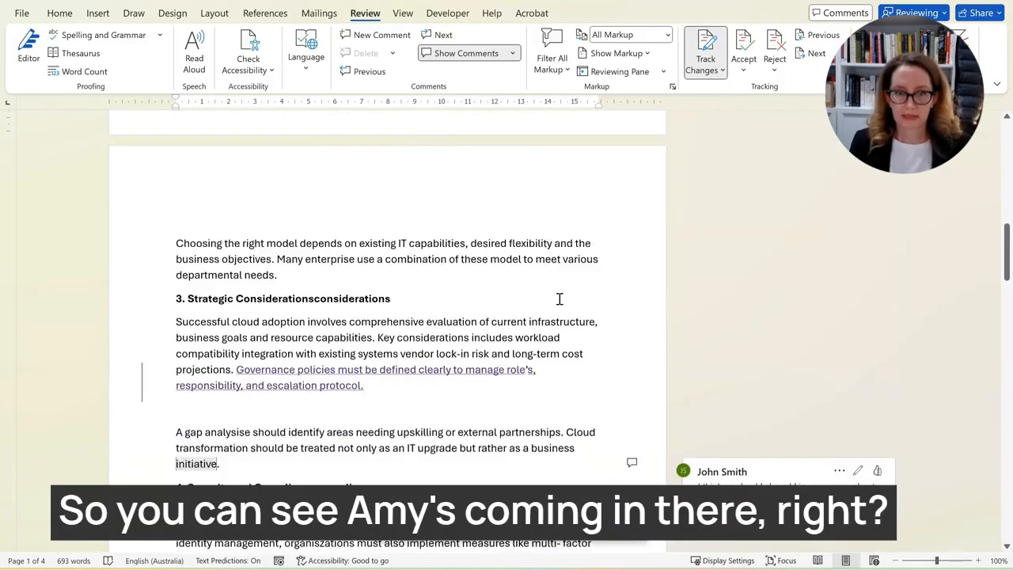
scroll(559, 301, down, 4)
scroll(562, 304, up, 6)
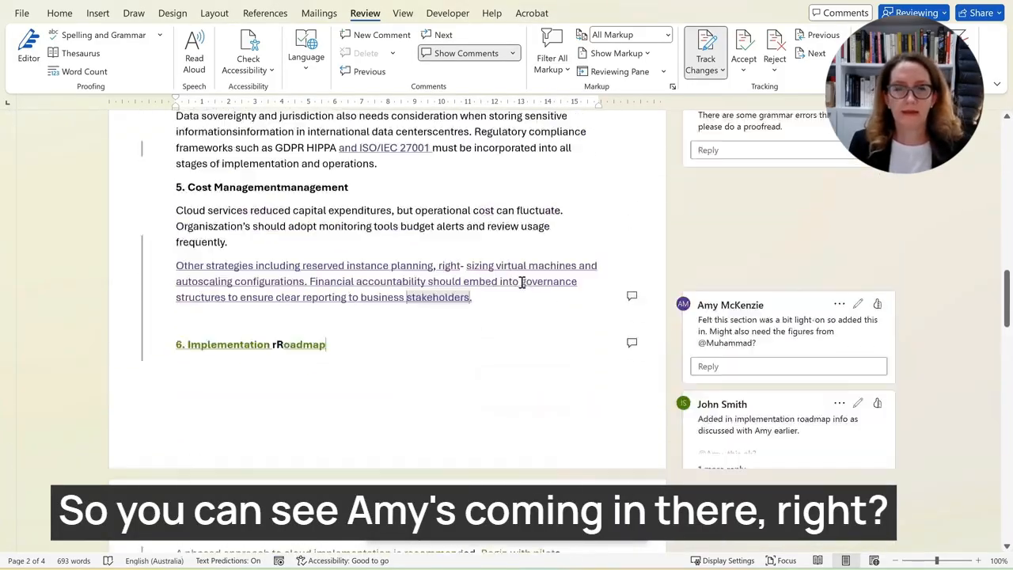
- Hide the last listed reviewer's markup so only the third reviewer's changes are displayed, and review them in the Introduction
click(617, 53)
mouse_move(673, 136)
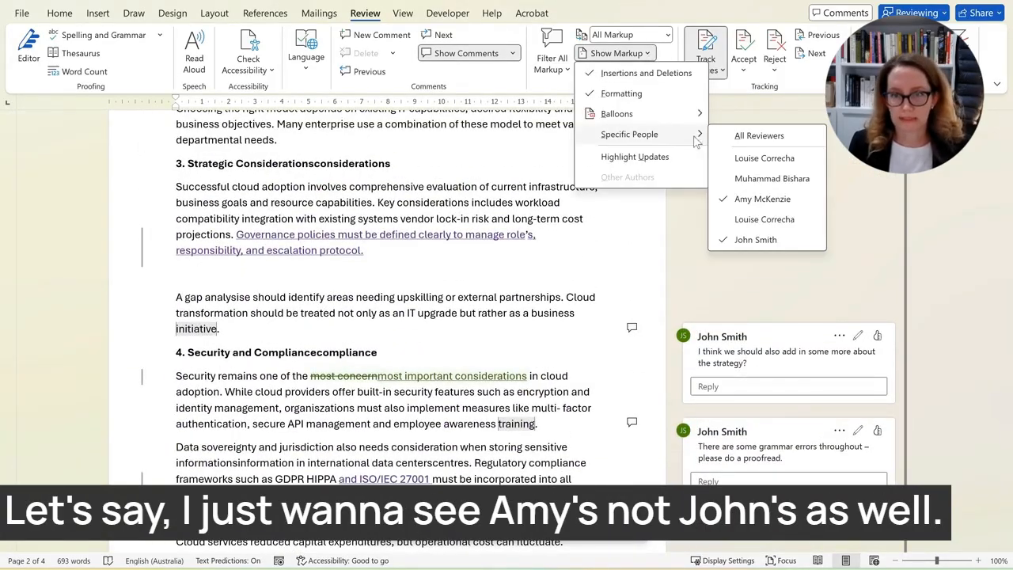
click(756, 239)
scroll(531, 230, up, 10)
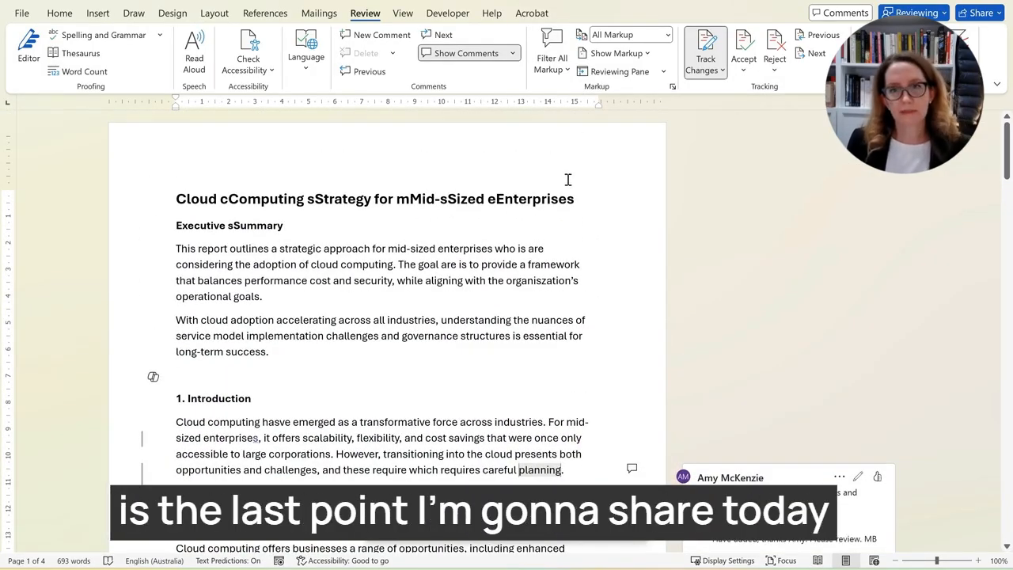
scroll(580, 212, down, 6)
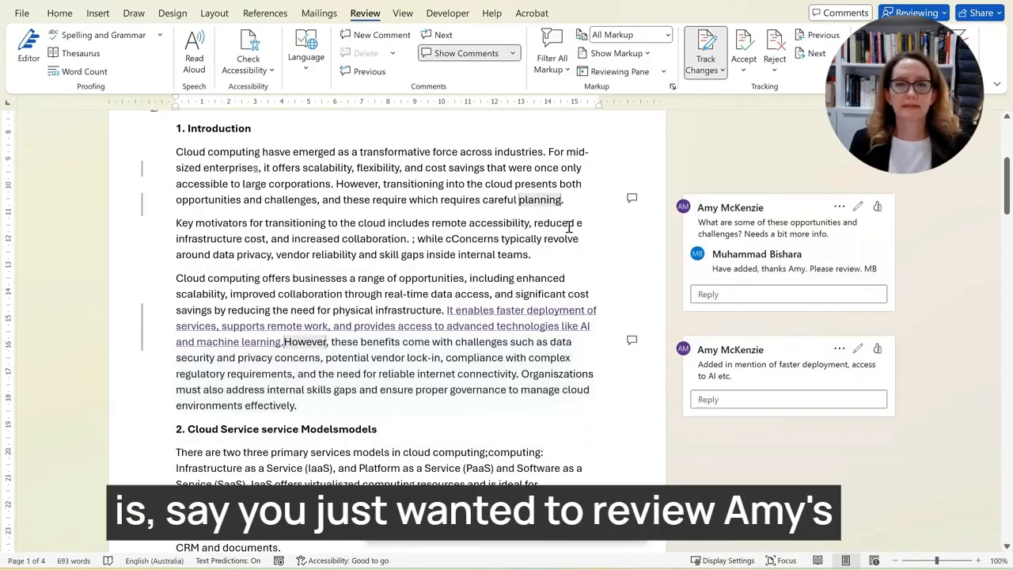
scroll(451, 272, down, 2)
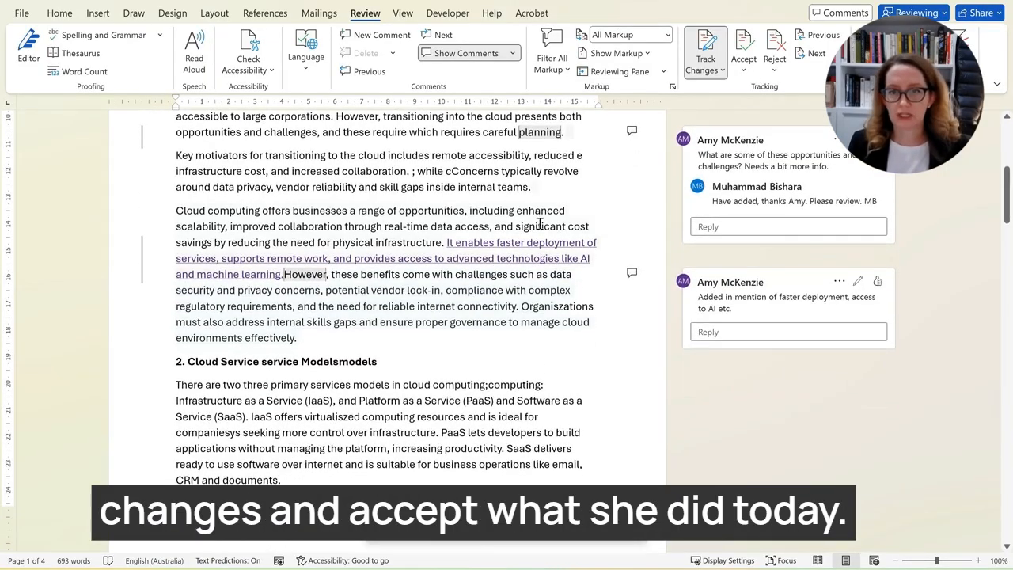
- Accept all changes shown, covering only the third listed reviewer's edits
right_click(491, 243)
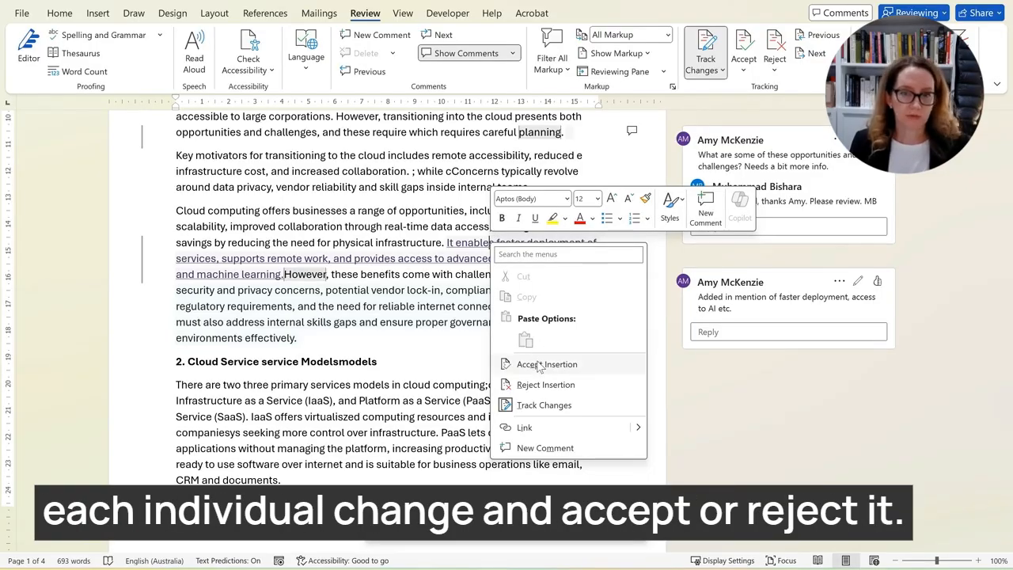
click(367, 293)
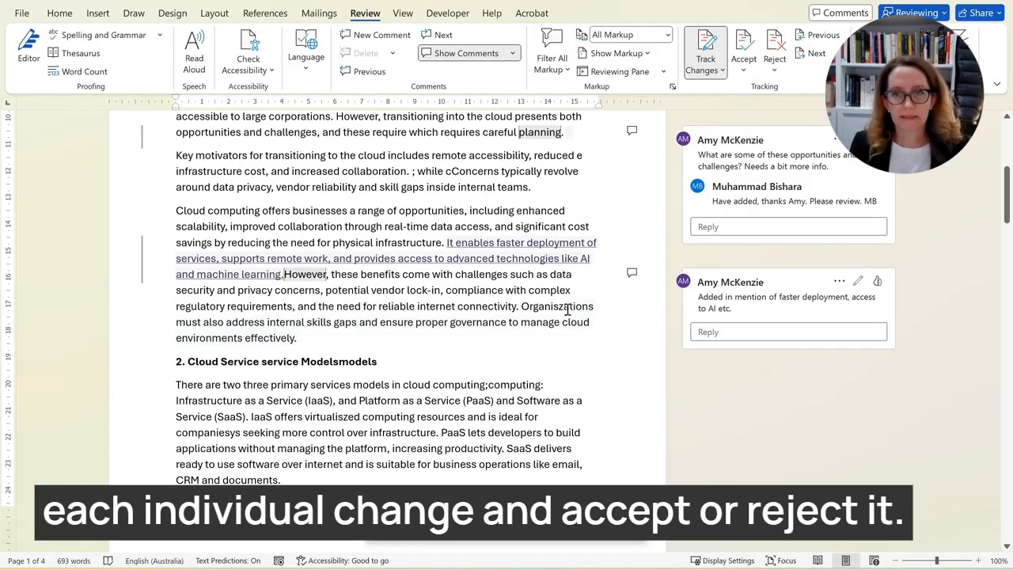
click(747, 74)
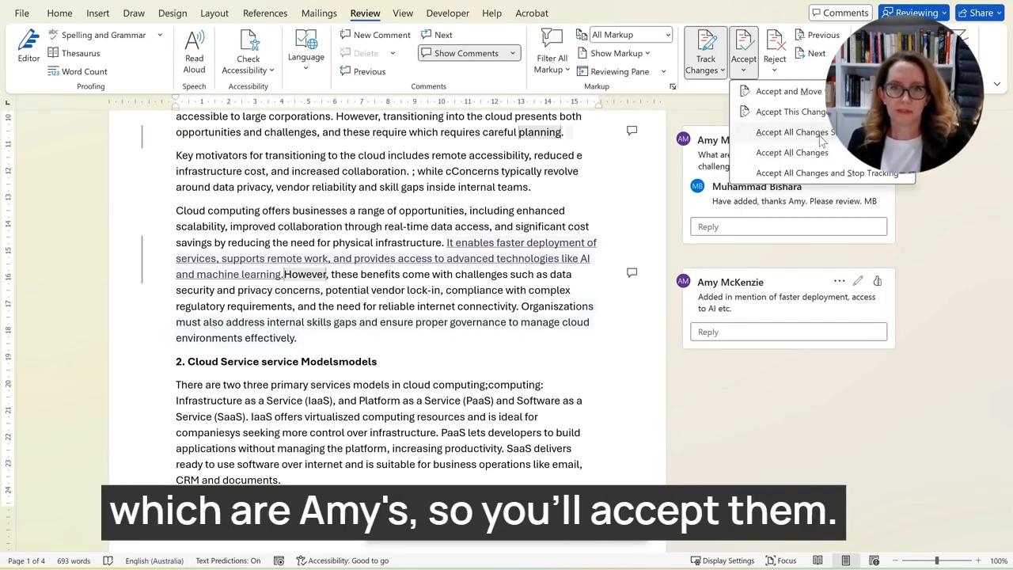
click(821, 137)
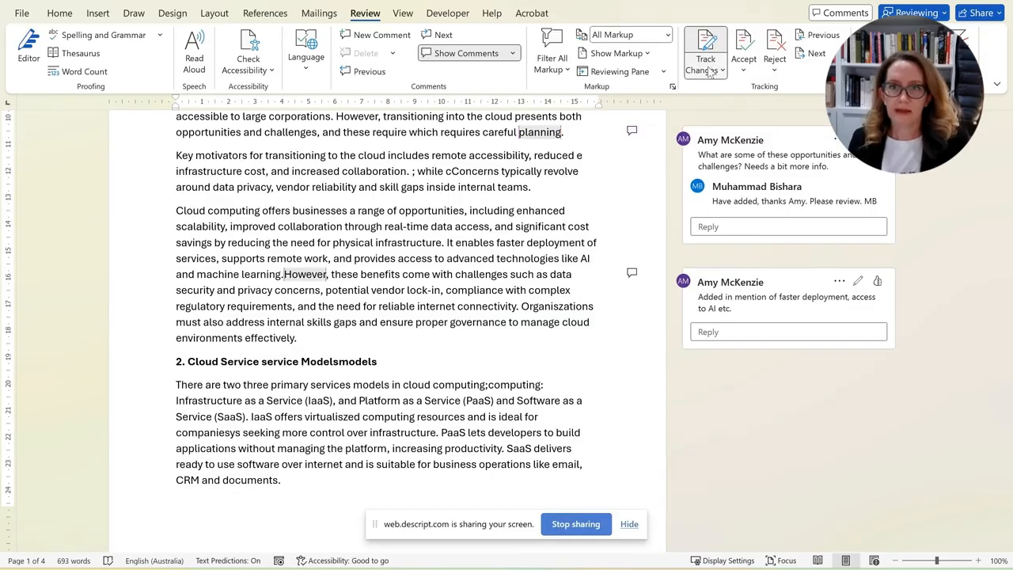
- Show the markup of all reviewers and check the passages whose changes were accepted
click(648, 54)
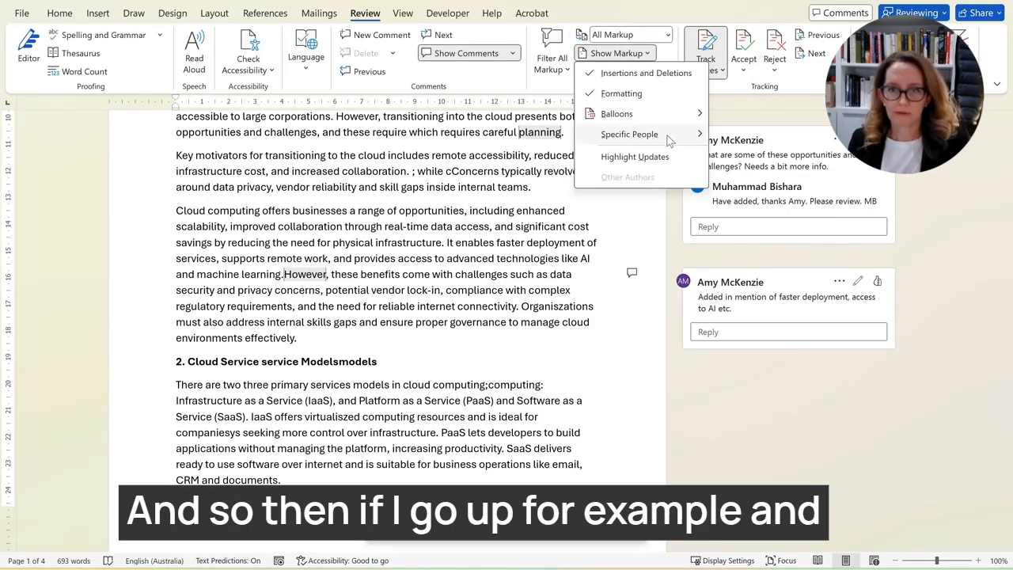
mouse_move(697, 133)
click(851, 135)
scroll(744, 147, up, 7)
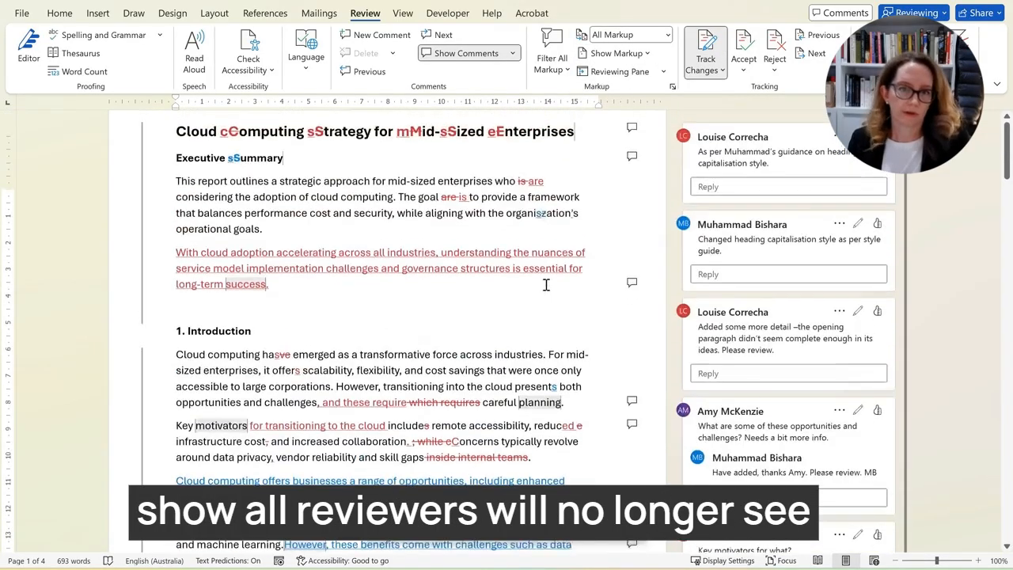
scroll(547, 286, down, 4)
scroll(550, 287, down, 3)
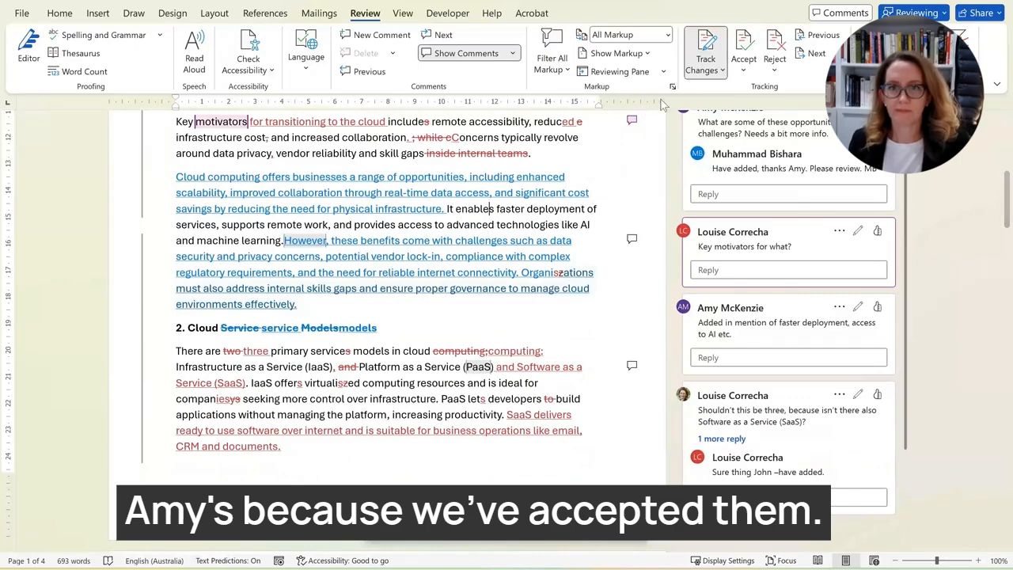
- Unselect all reviewers and show only the markup of the second reviewer listed under the specific people
click(646, 54)
mouse_move(671, 135)
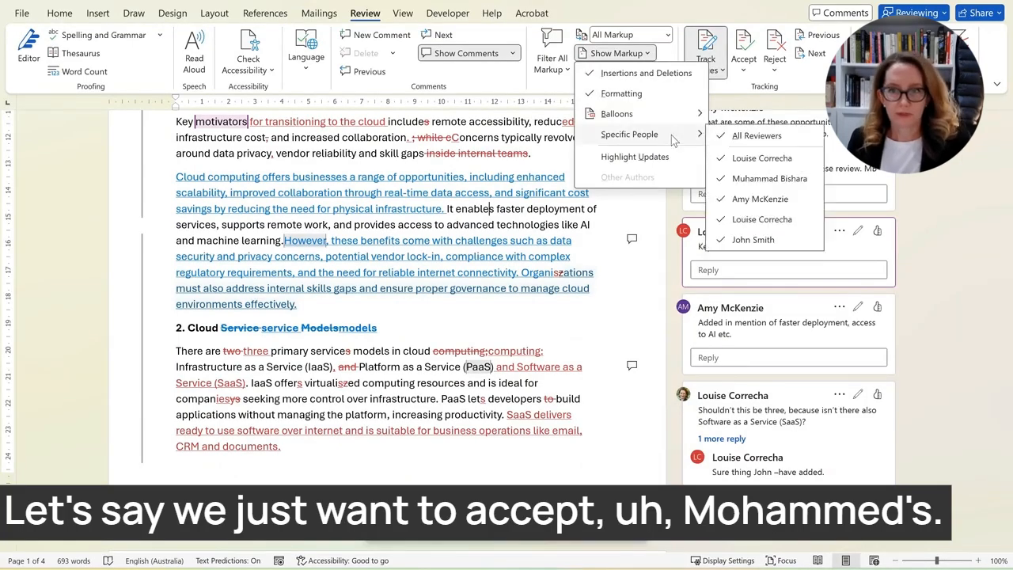
click(758, 135)
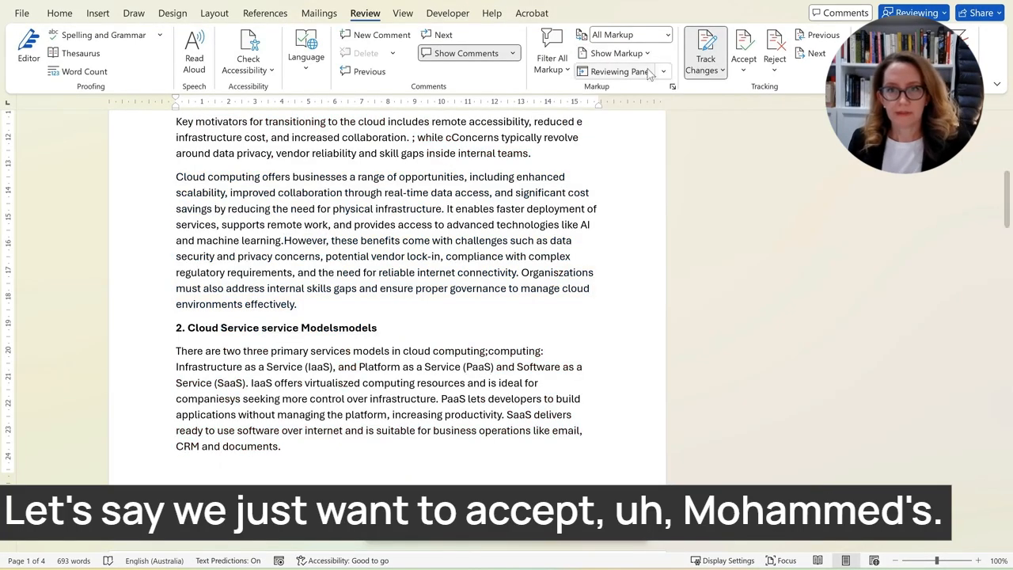
click(644, 54)
mouse_move(657, 135)
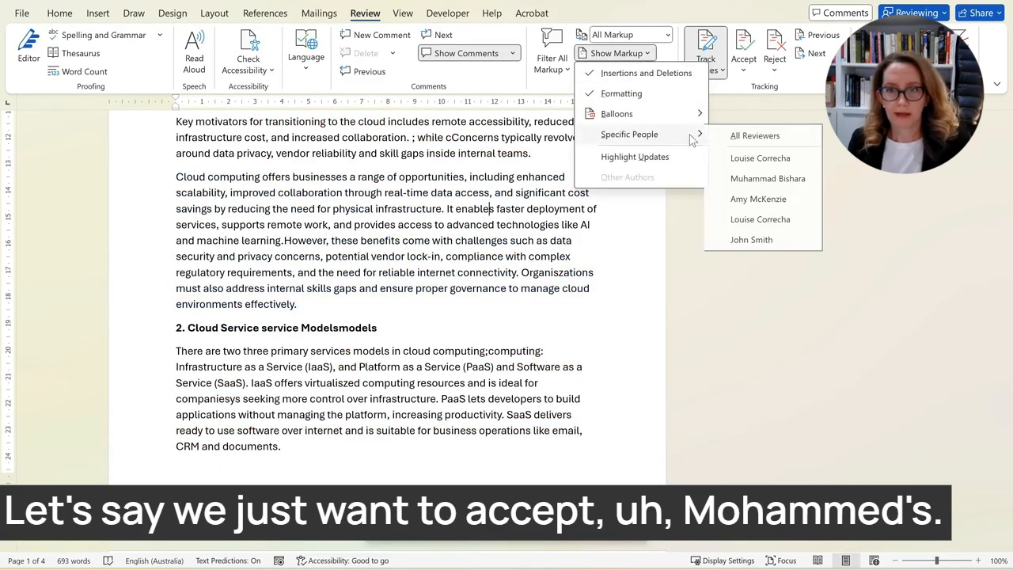
click(752, 176)
scroll(511, 372, up, 2)
scroll(510, 372, up, 3)
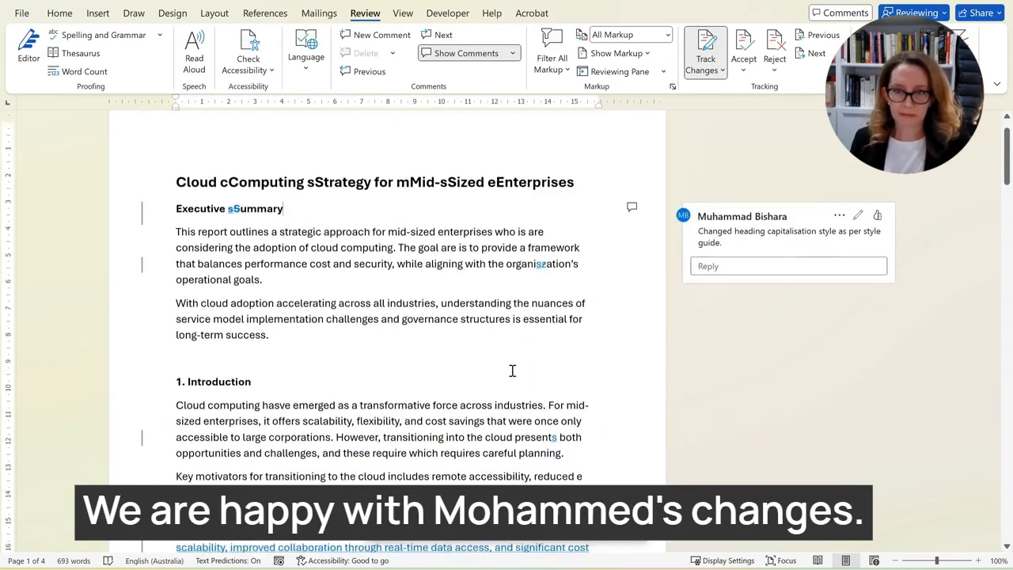
- Look through the second listed reviewer's edits and accept all changes shown
scroll(511, 370, down, 8)
scroll(512, 373, down, 4)
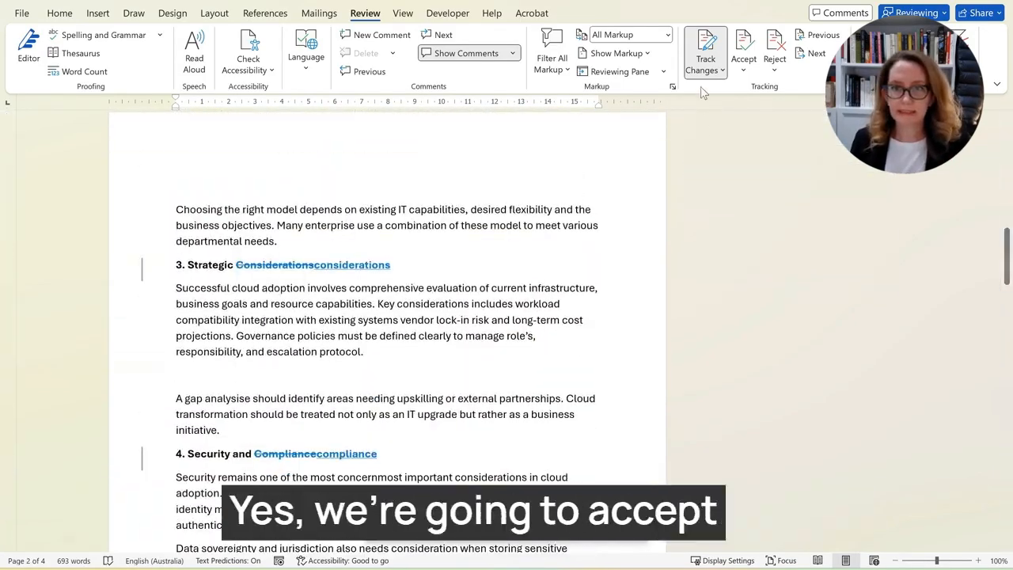
click(743, 70)
click(781, 132)
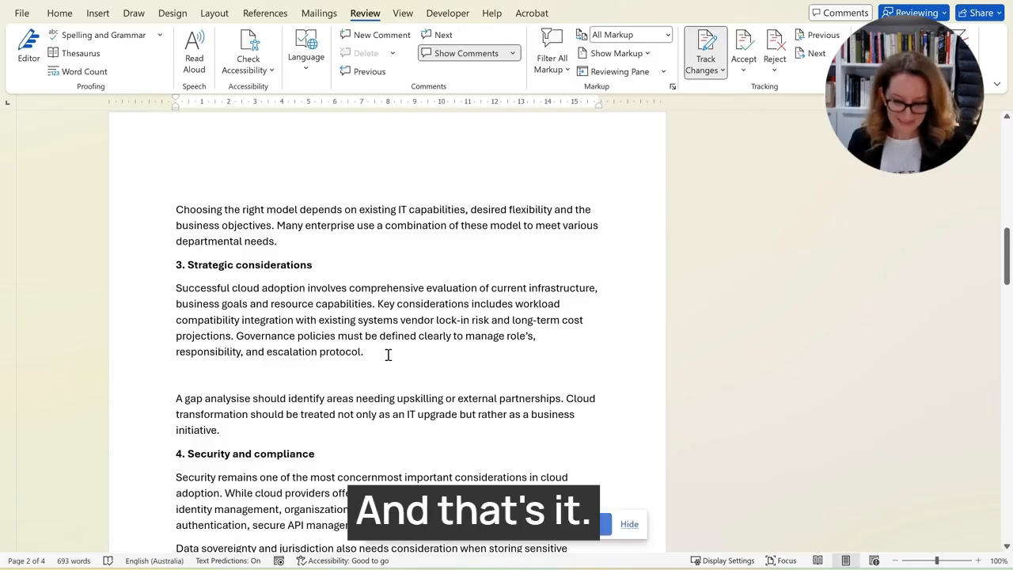
- Redisplay the markup of all reviewers in the report
click(617, 53)
mouse_move(610, 134)
click(744, 198)
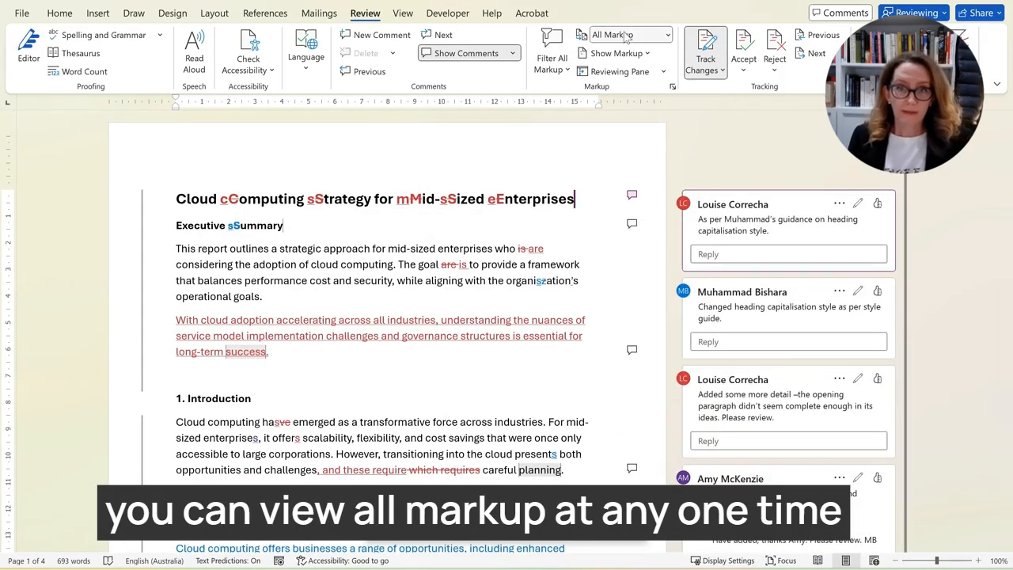
- Alternate the review display between No Markup and All Markup, and finish on the Original version
click(627, 37)
click(621, 84)
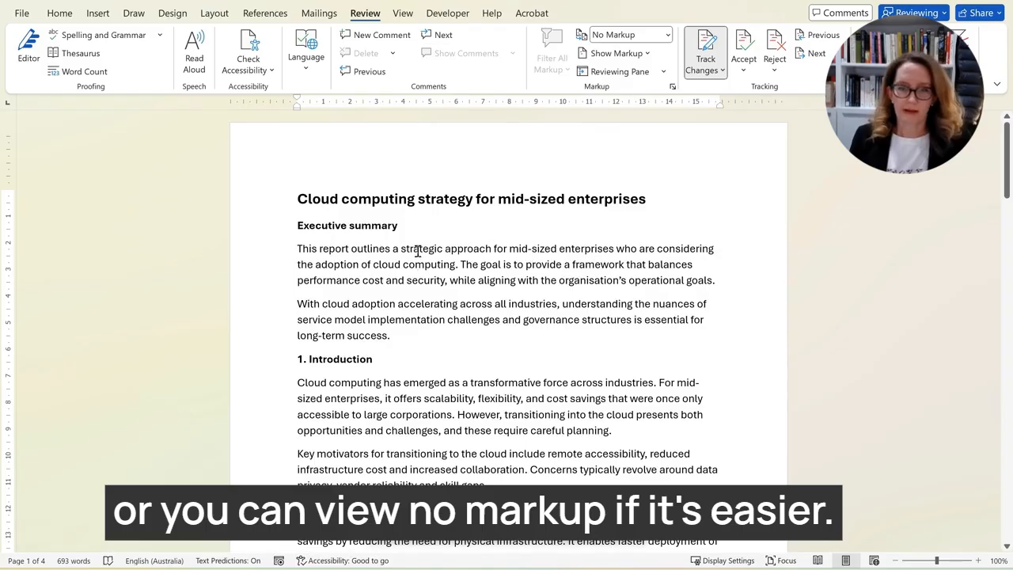
click(666, 38)
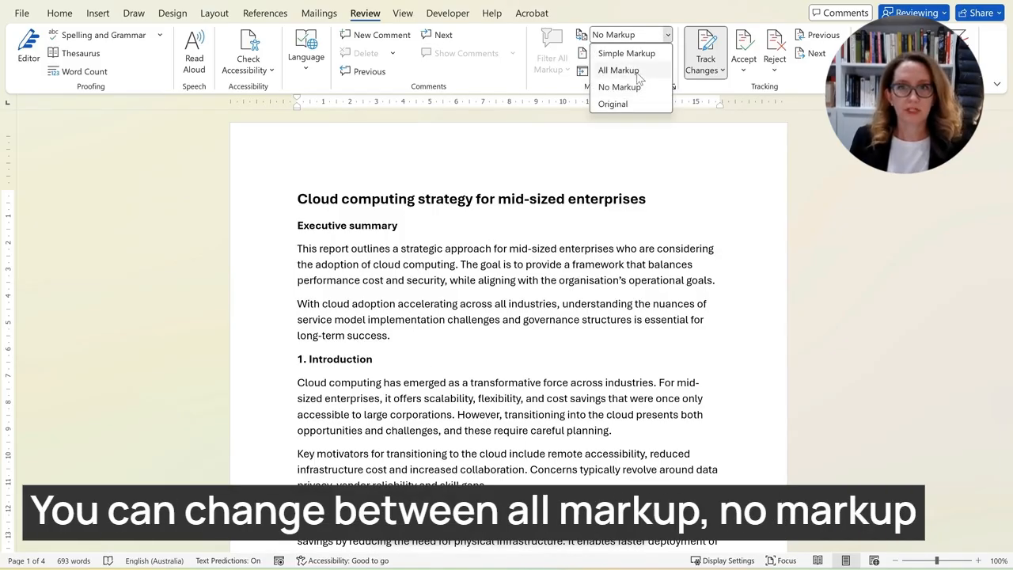
click(638, 73)
click(667, 35)
click(634, 86)
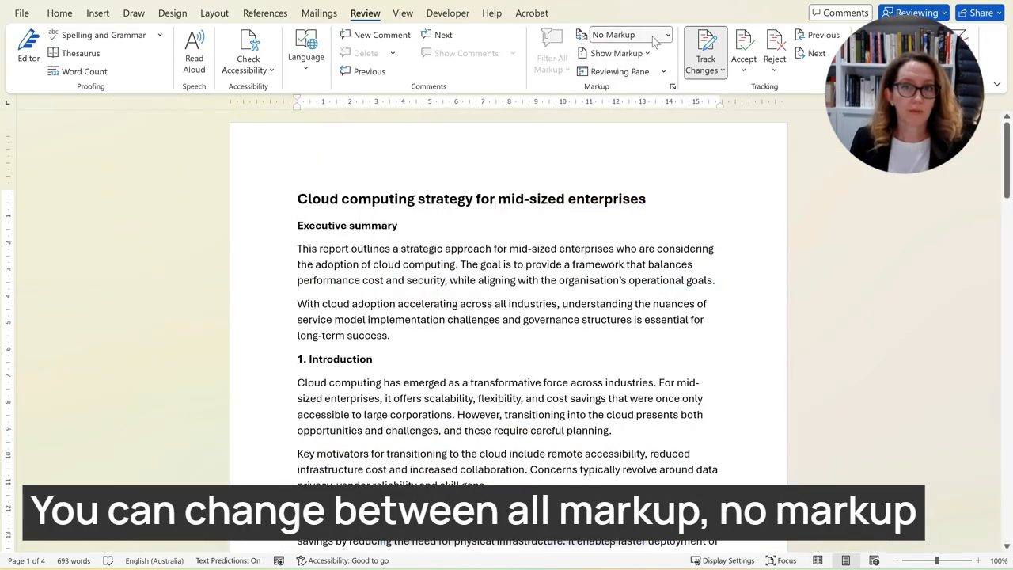
click(652, 37)
click(641, 104)
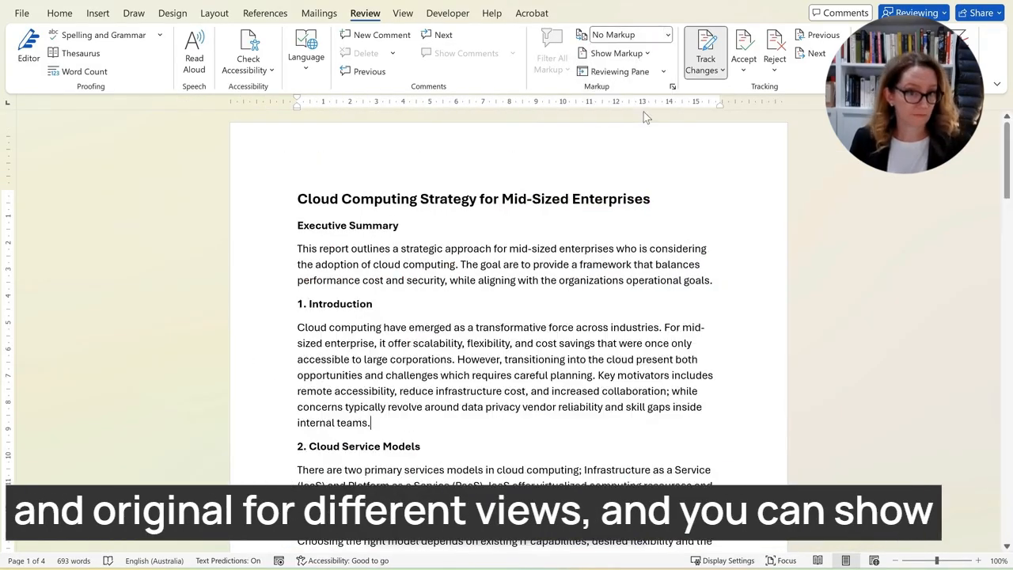
- Check which specific people's markup is included and switch the review display from Original to All Markup
click(648, 54)
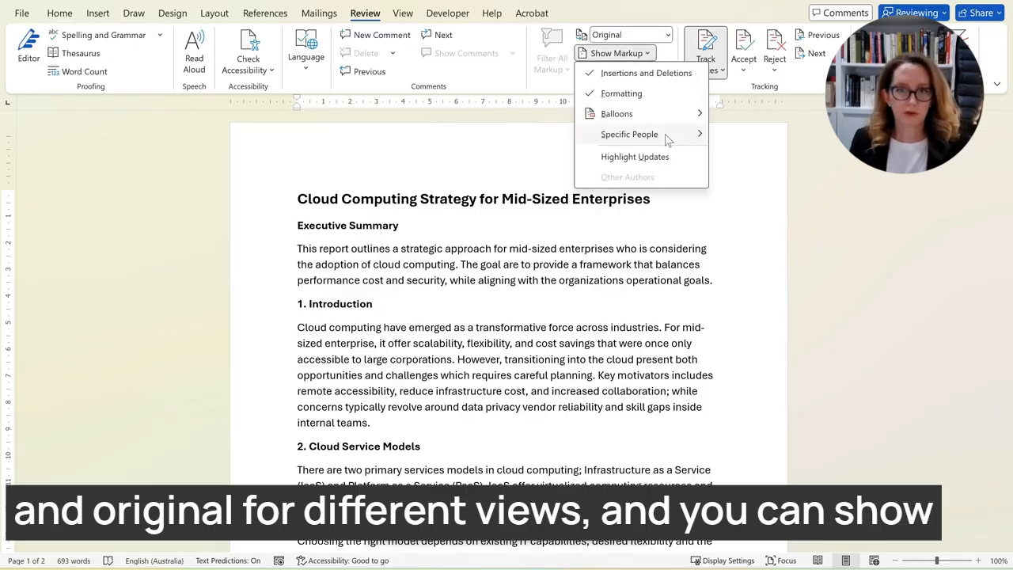
mouse_move(686, 139)
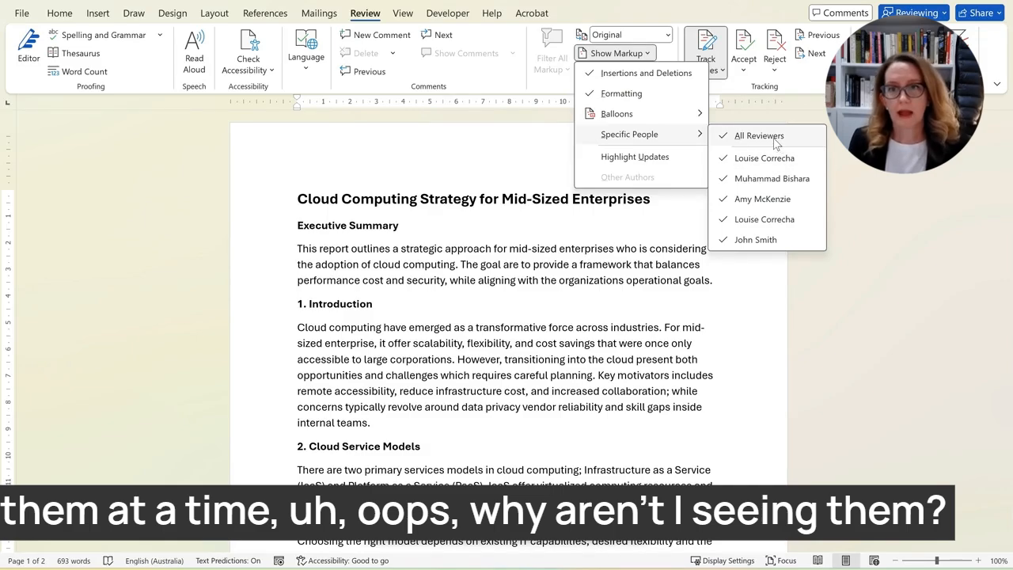
click(650, 36)
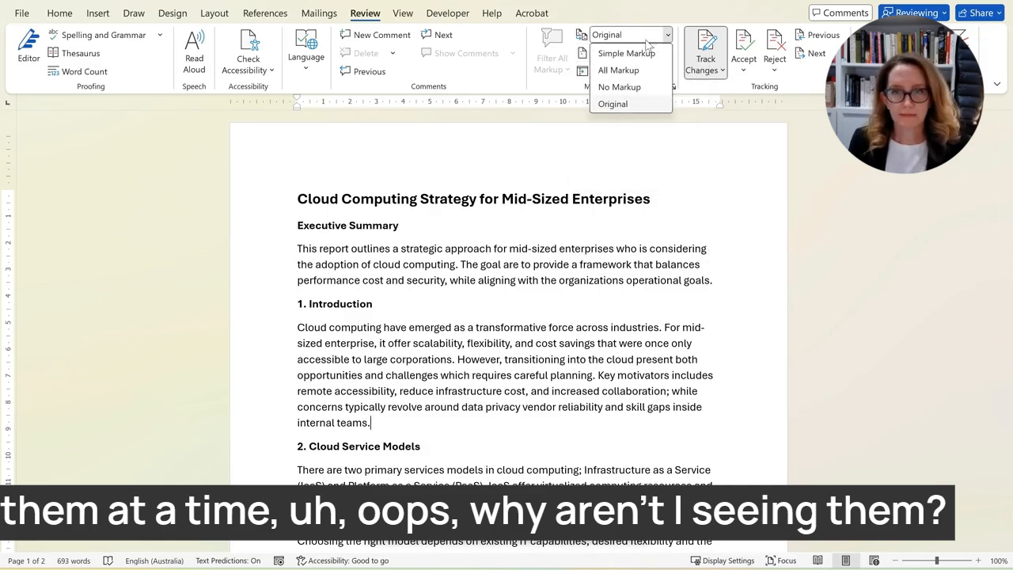
click(622, 68)
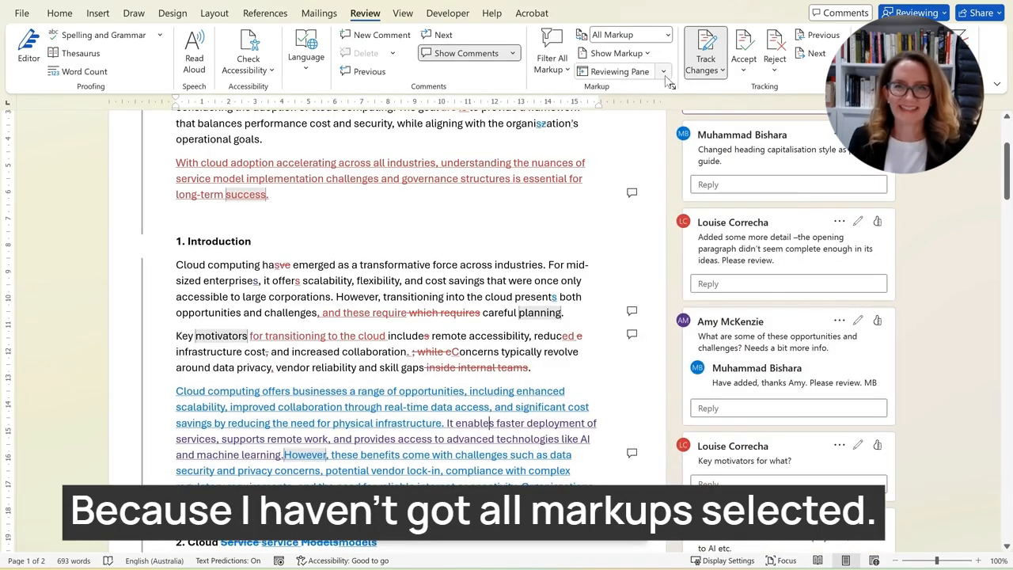
- Limit the displayed markup to the second listed reviewer and accept all changes shown
click(663, 71)
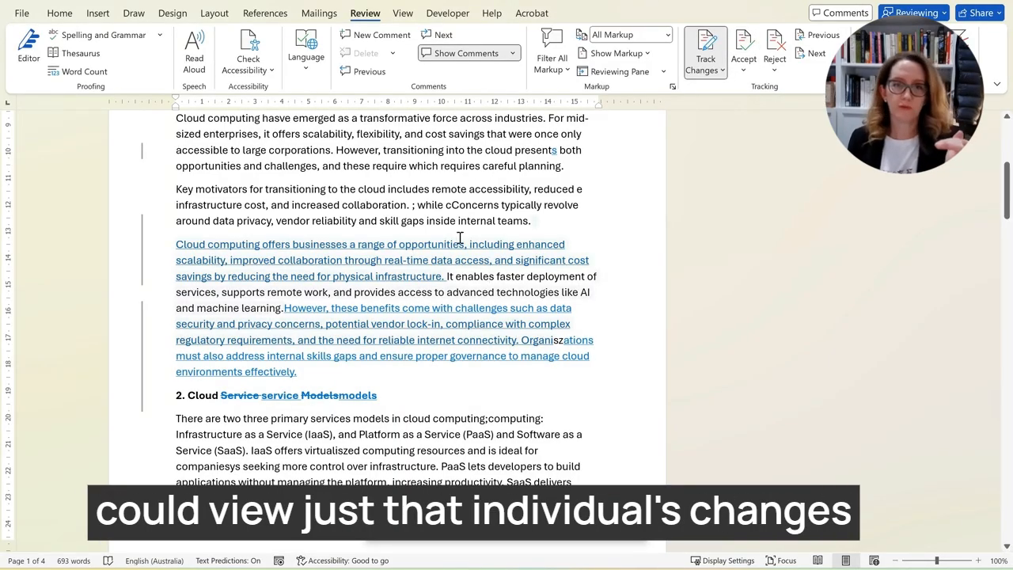
click(744, 68)
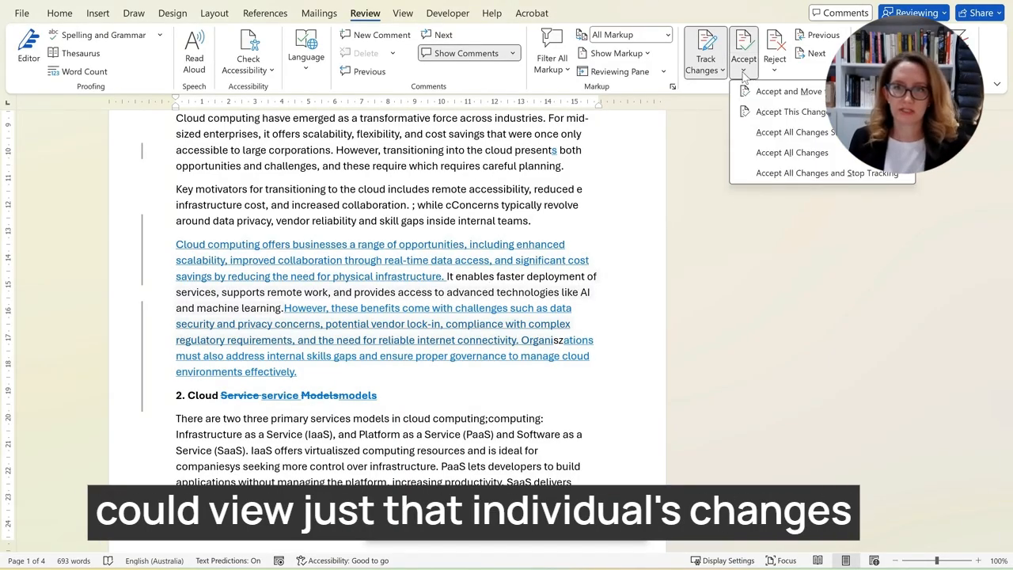
click(795, 132)
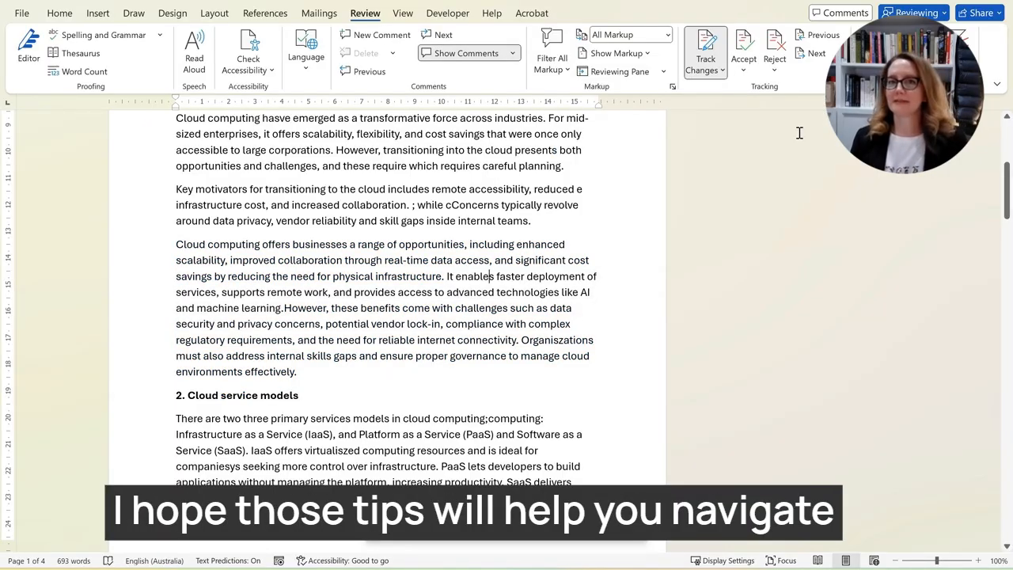